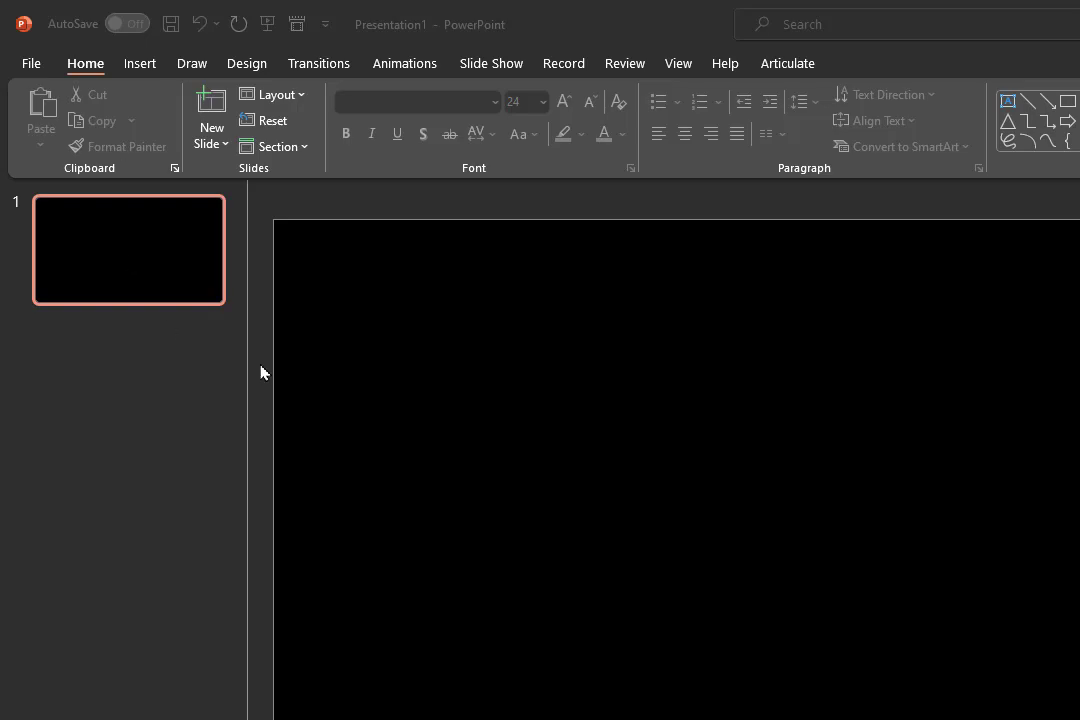
Insert the pictures backwards, forwards disabled, backwards disabled and forwards from the Downloads folder onto the slide.
click(139, 68)
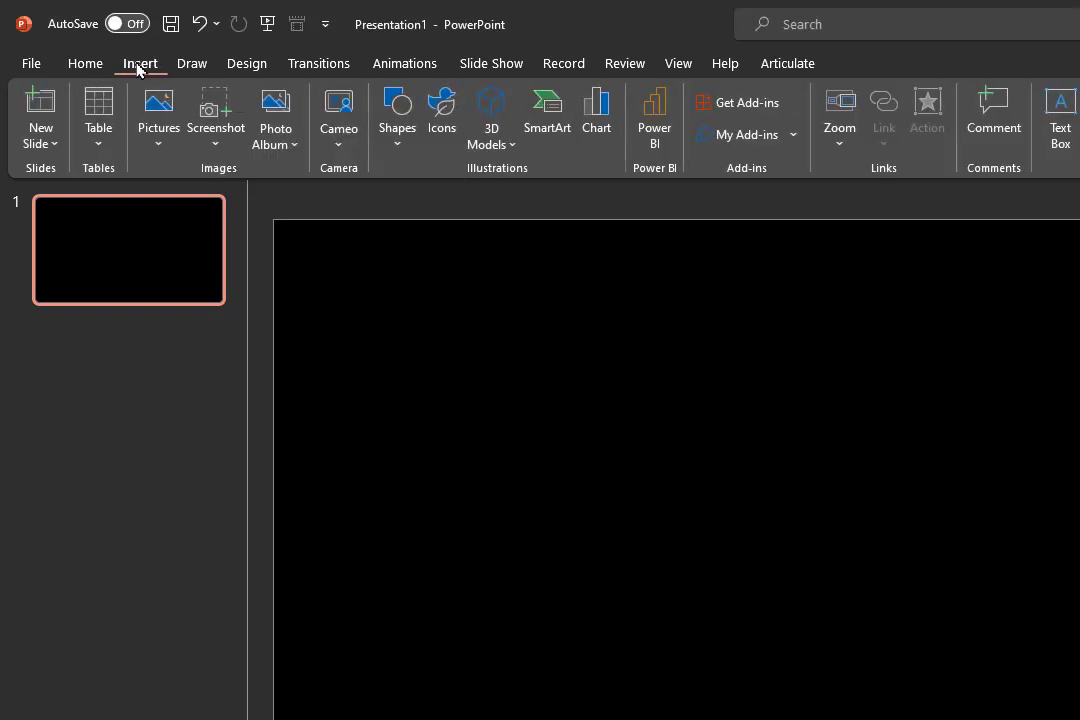
click(158, 146)
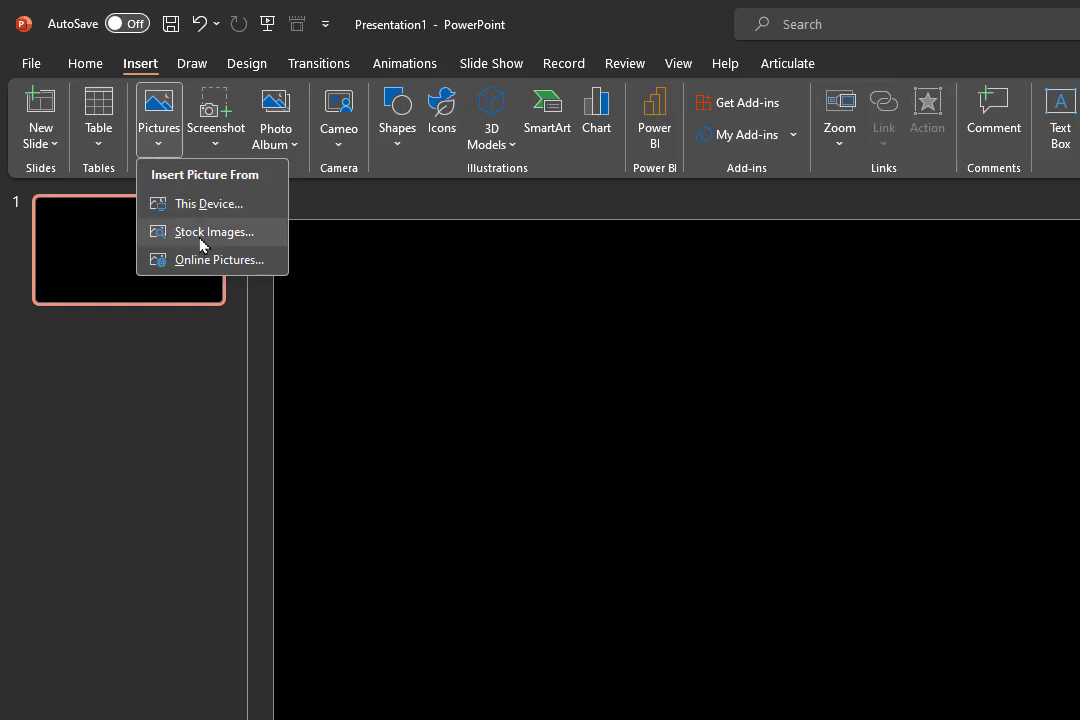
click(217, 212)
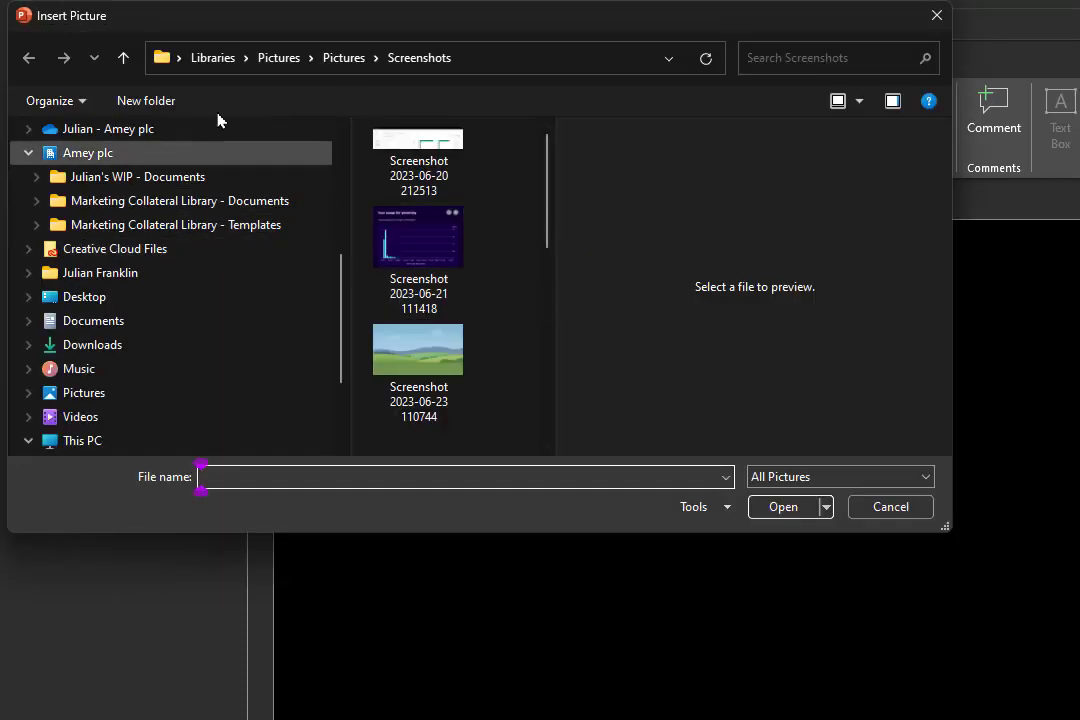
click(92, 352)
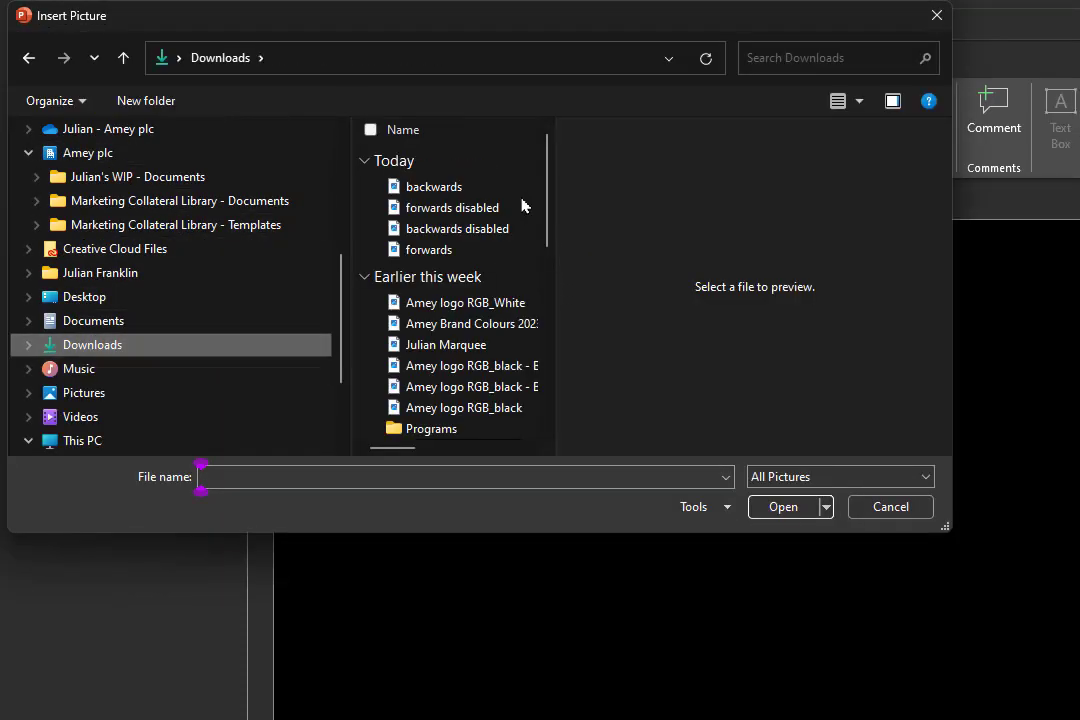
click(459, 192)
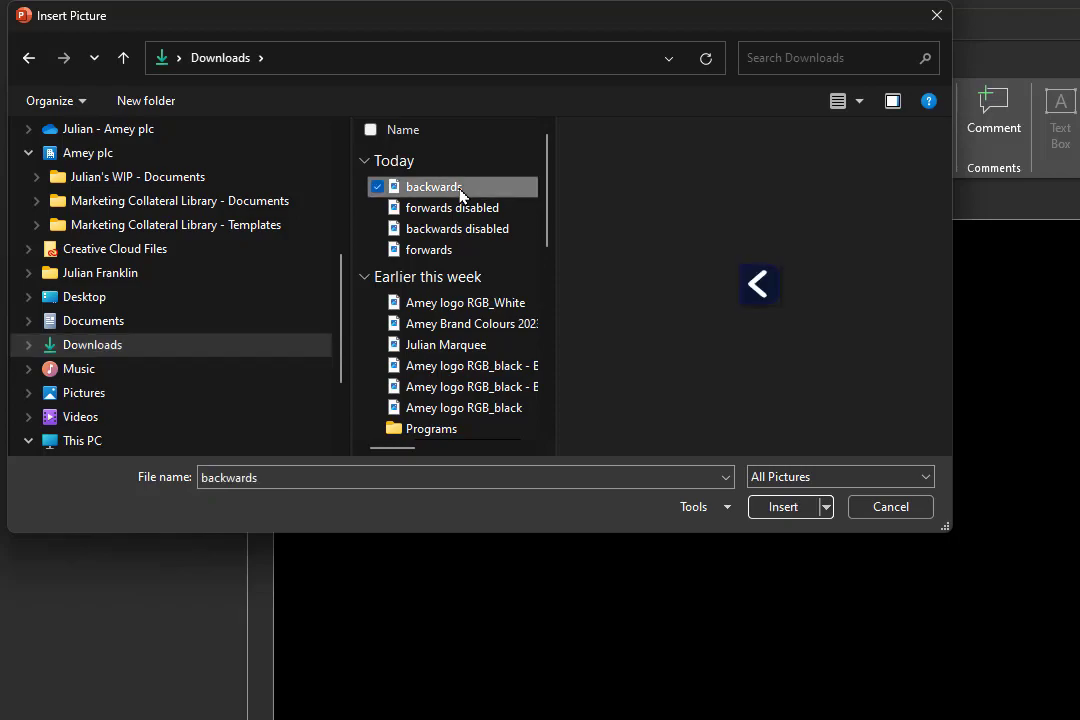
click(377, 208)
click(377, 229)
click(377, 250)
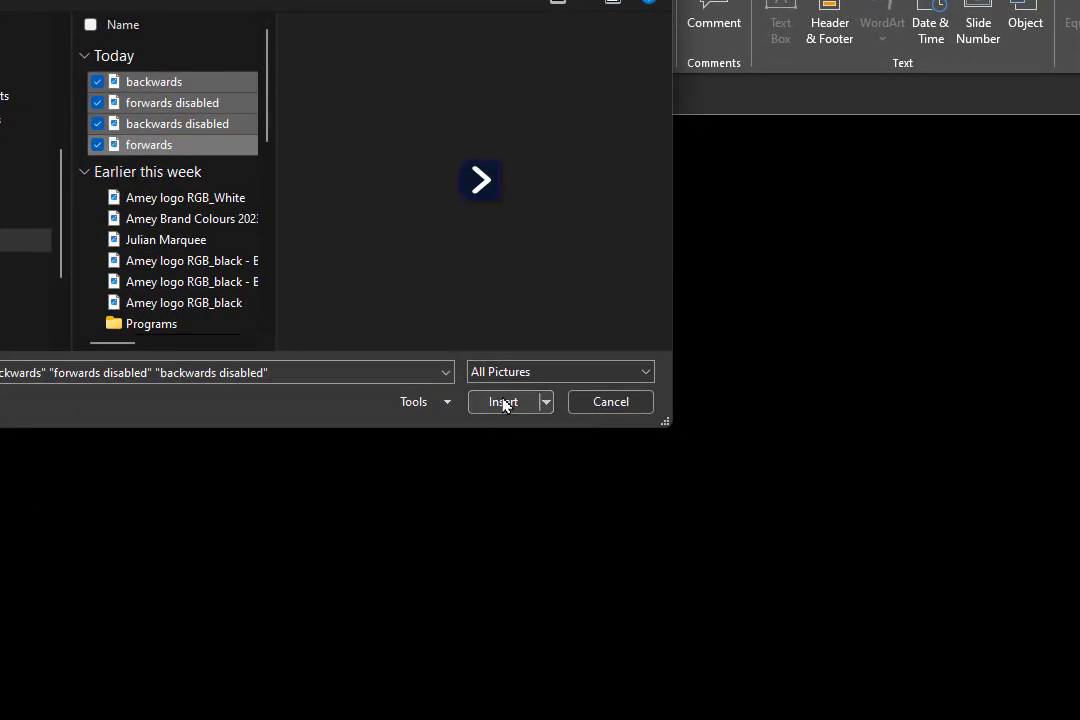
click(503, 402)
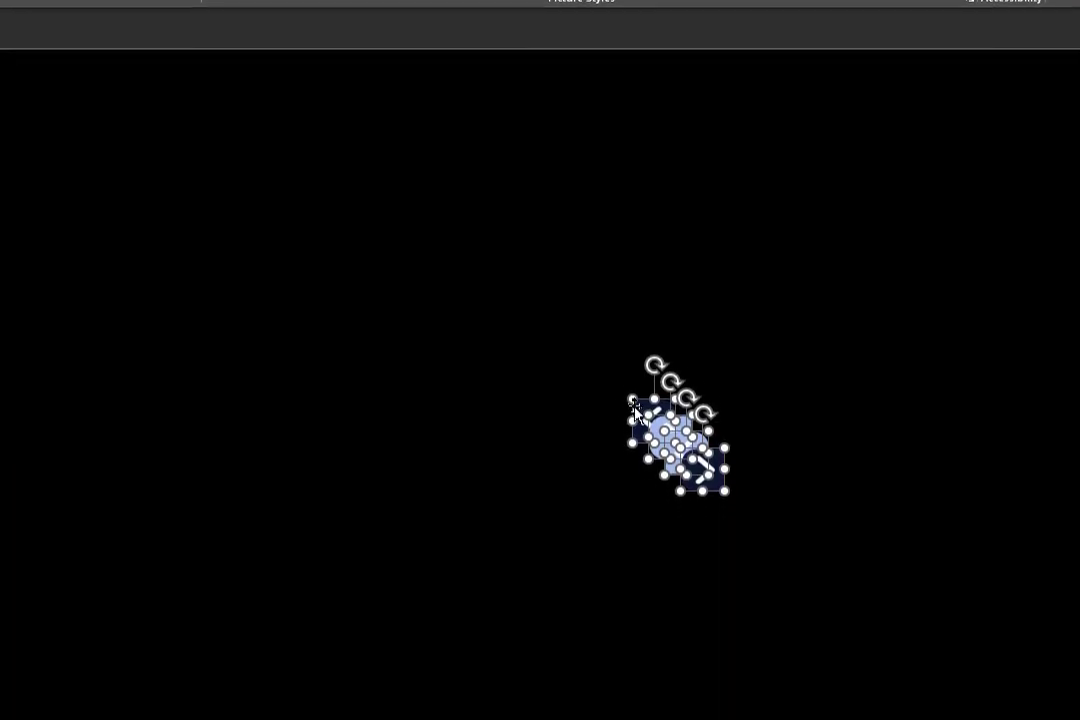
Enlarge the four arrow pictures together and spread them apart on the slide so they no longer overlap.
drag(632, 399, 463, 226)
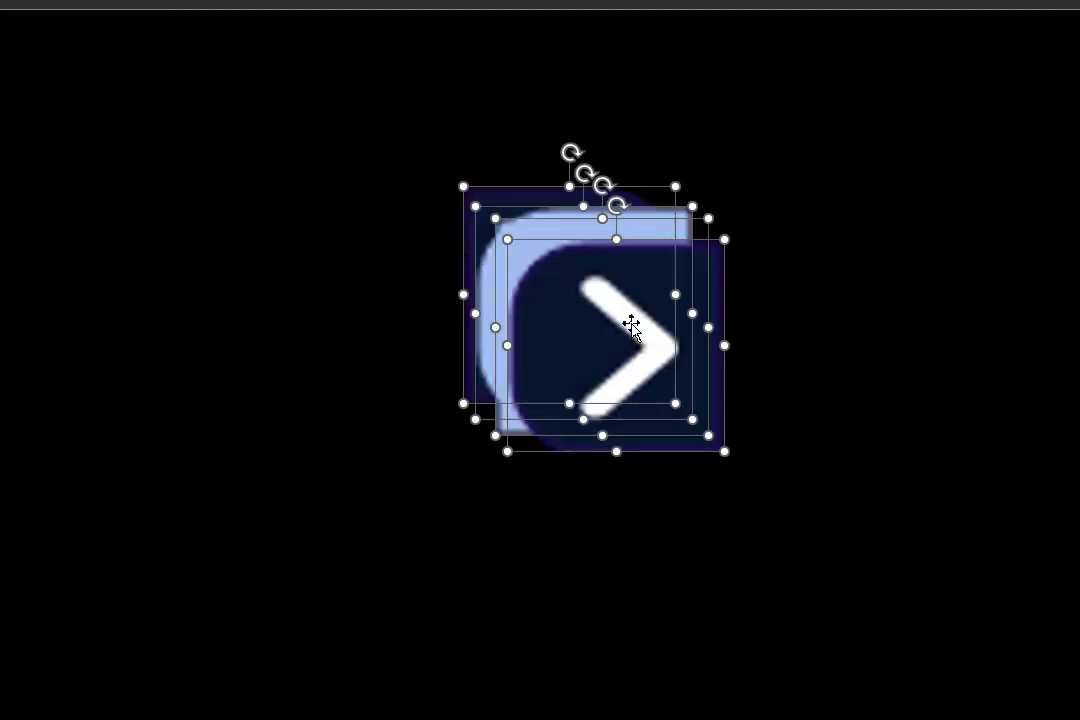
click(440, 425)
drag(597, 332, 731, 392)
drag(1020, 390, 1019, 345)
drag(843, 325, 439, 389)
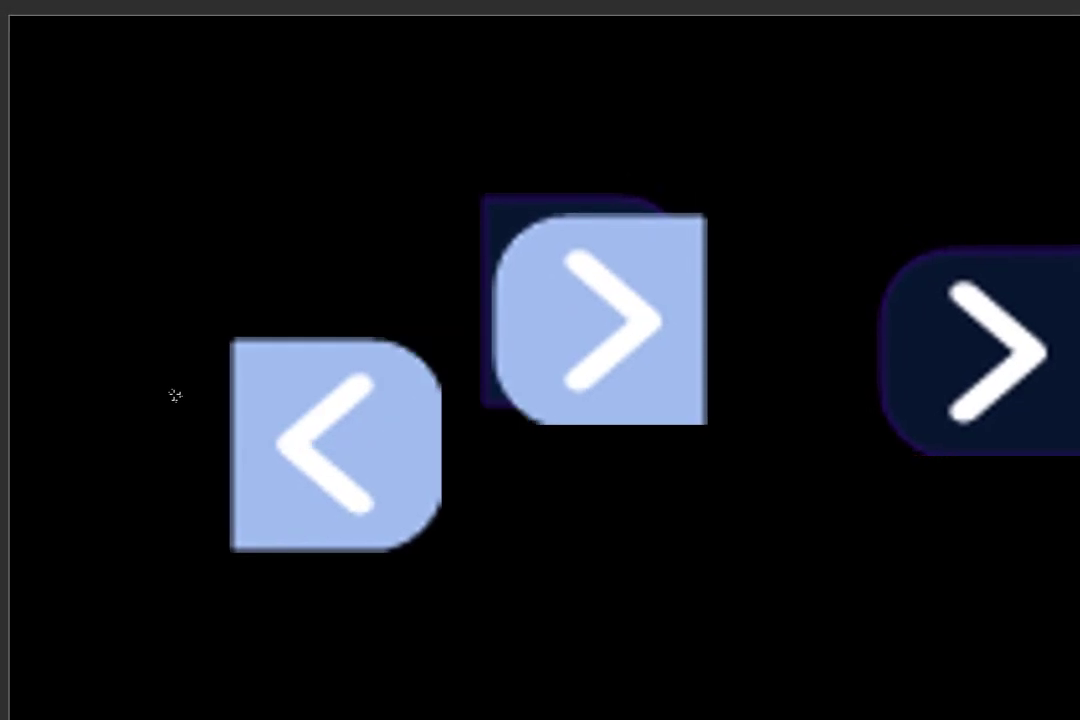
drag(175, 395, 262, 371)
drag(540, 395, 569, 646)
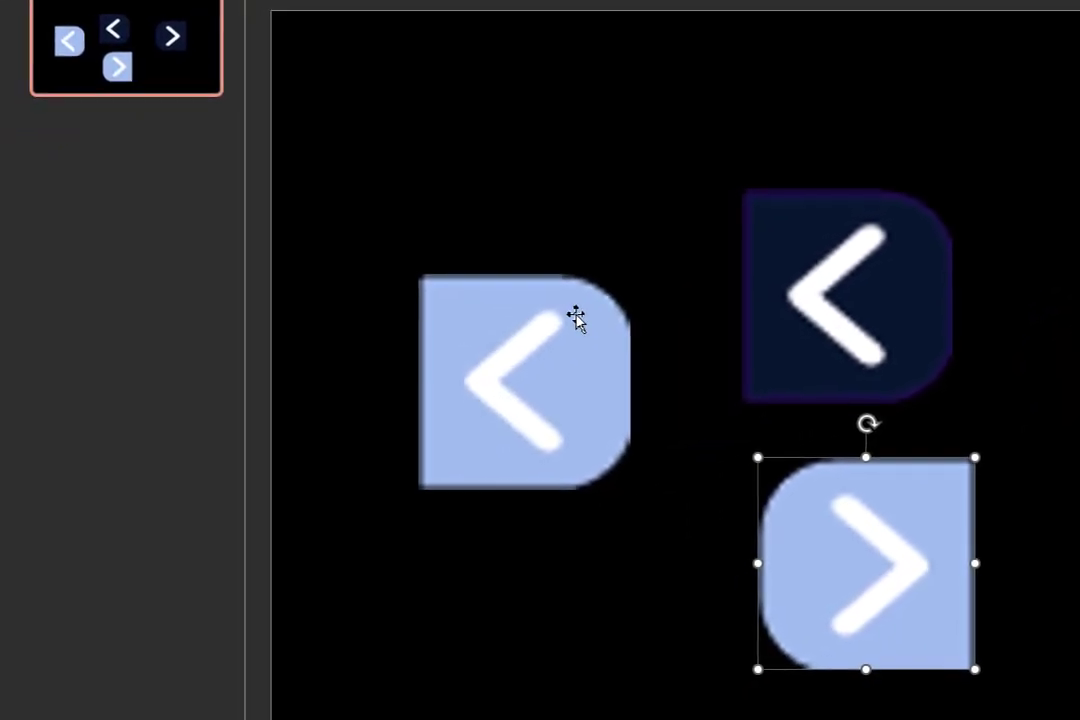
Try removing the background of the light blue back-arrow picture and undo the removal.
click(306, 413)
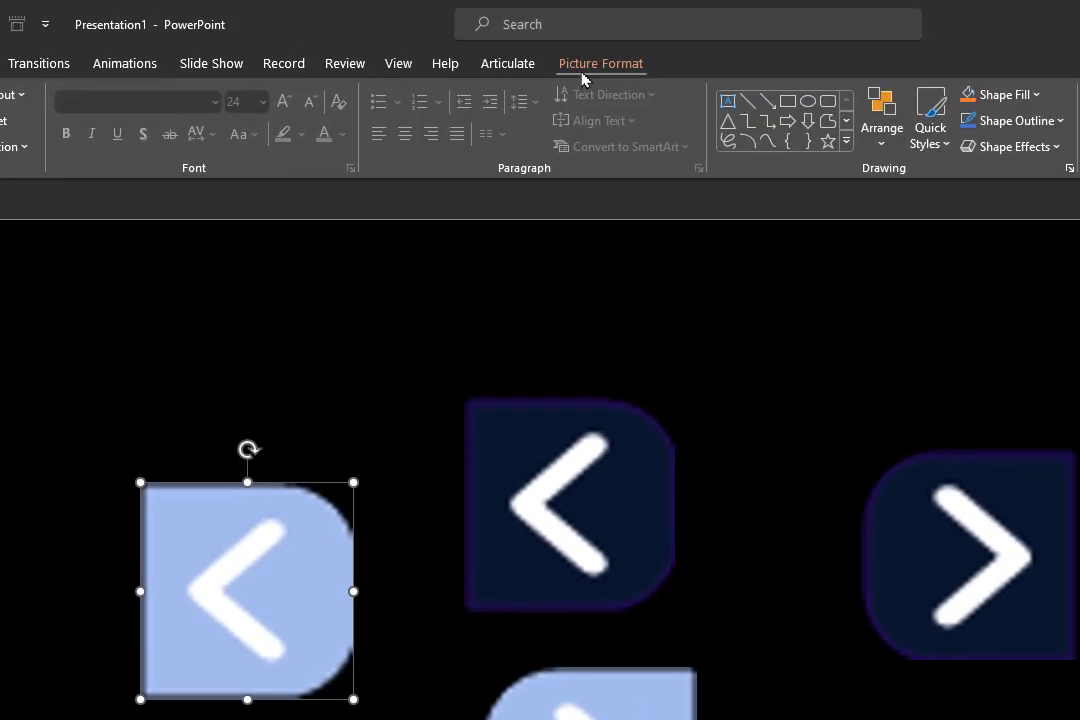
click(598, 63)
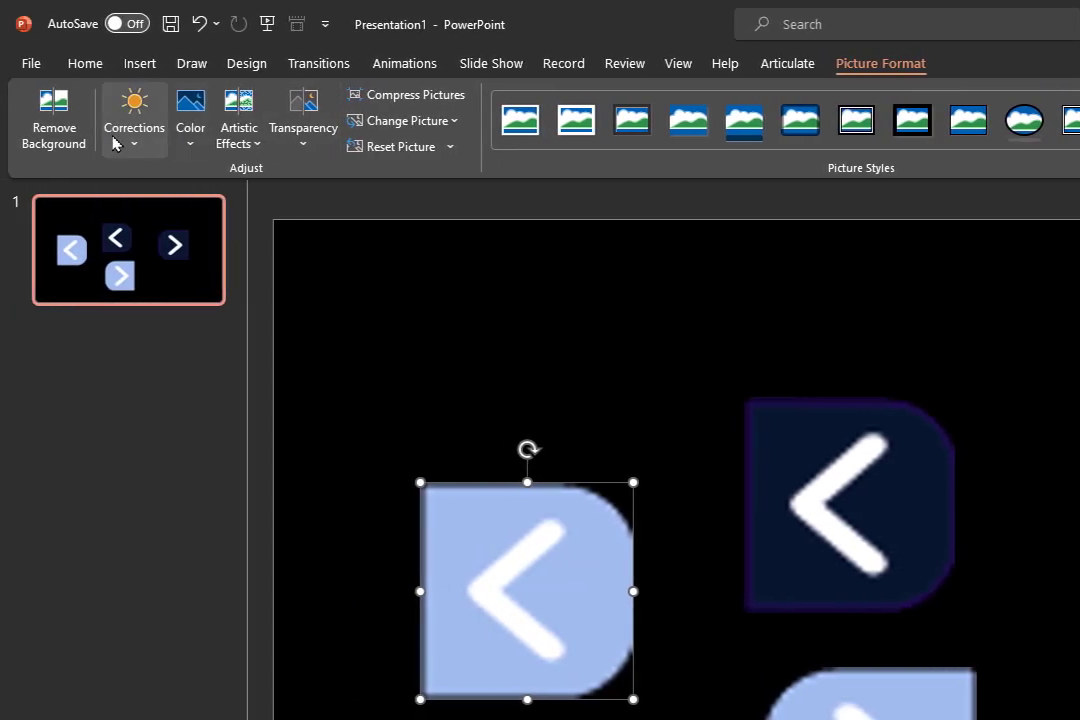
click(90, 148)
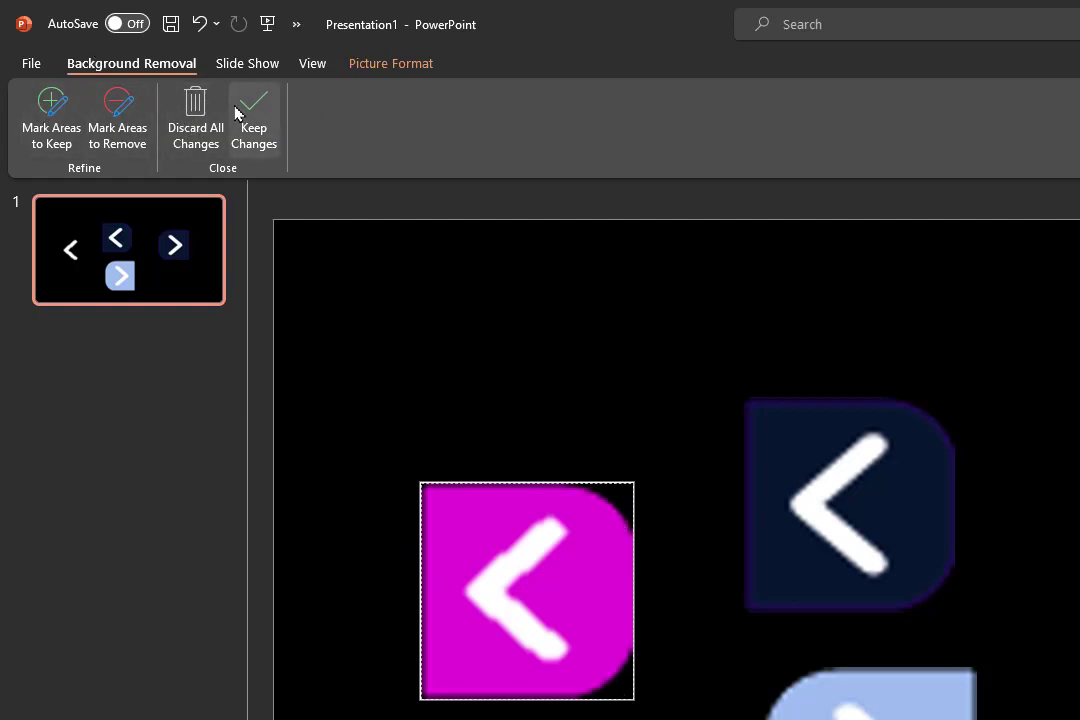
click(198, 25)
click(571, 372)
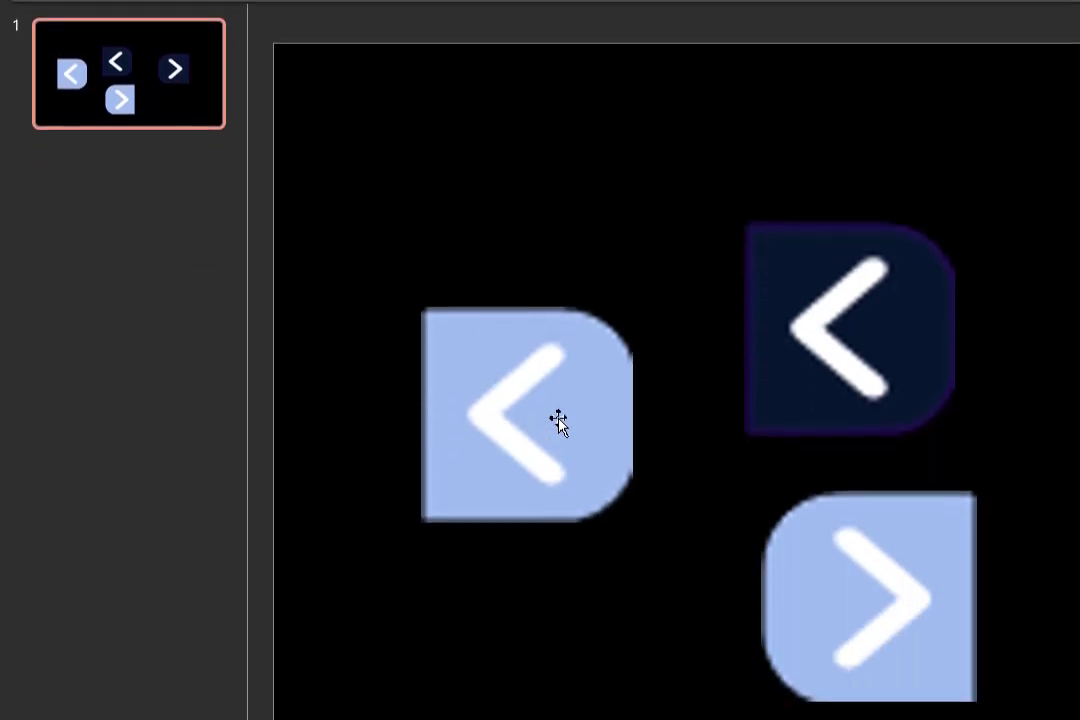
Save the light blue back-arrow picture in the Downloads folder as Scalable Vector Graphics with the file name BackArrow Light Blue.
click(535, 385)
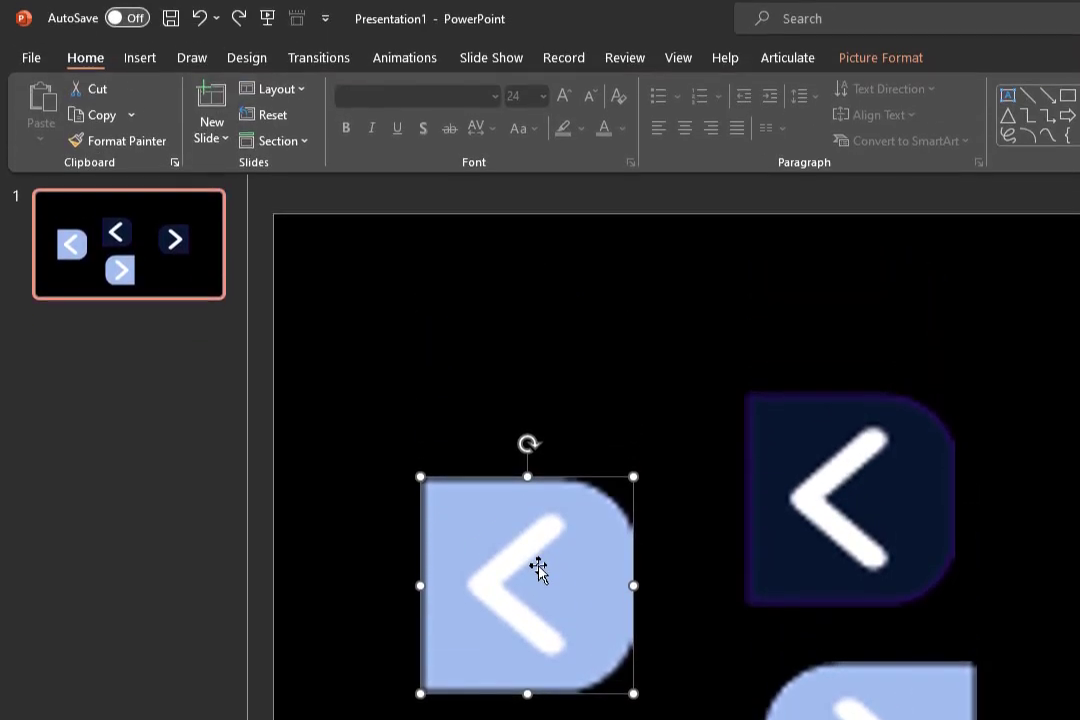
right_click(540, 398)
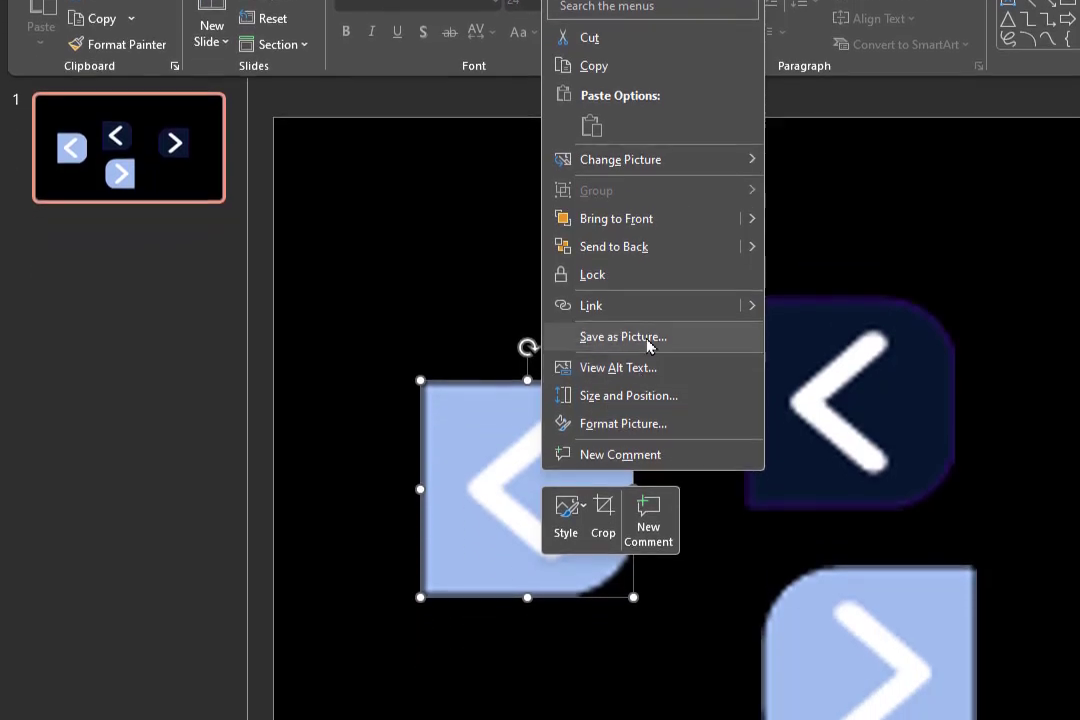
click(646, 442)
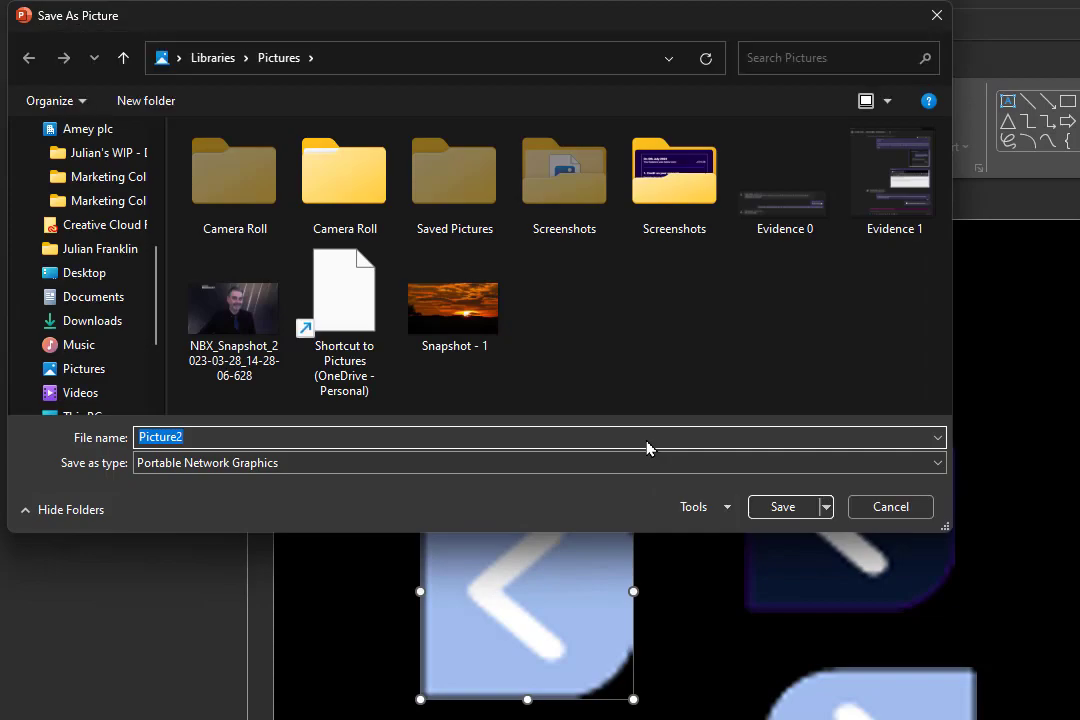
click(805, 463)
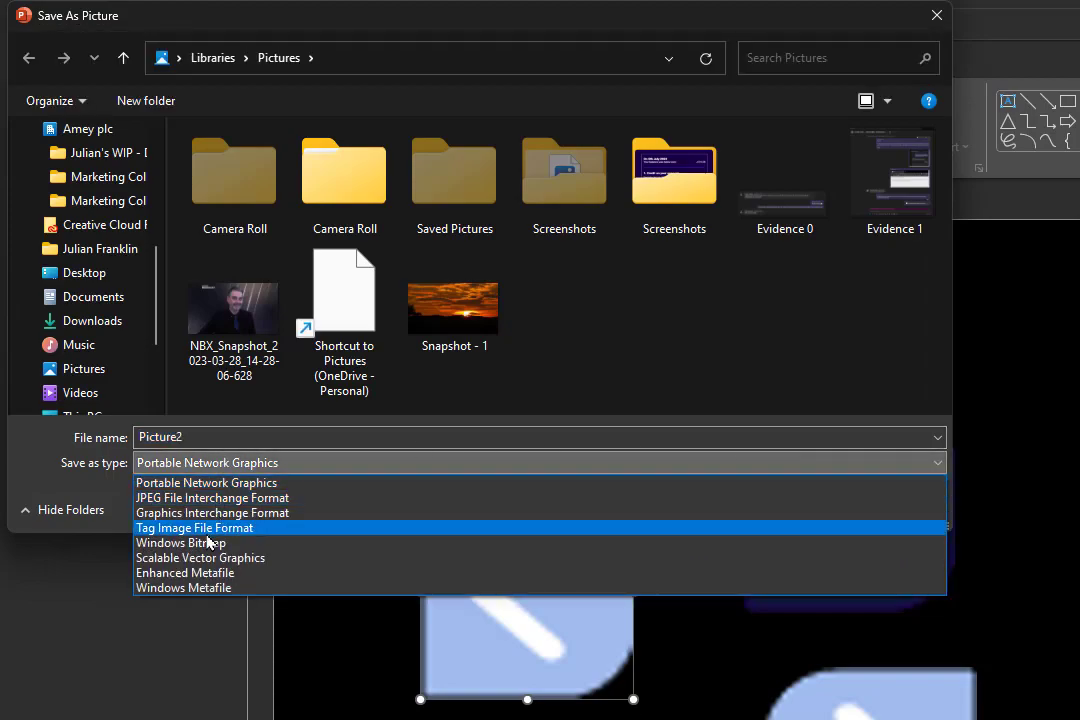
click(195, 565)
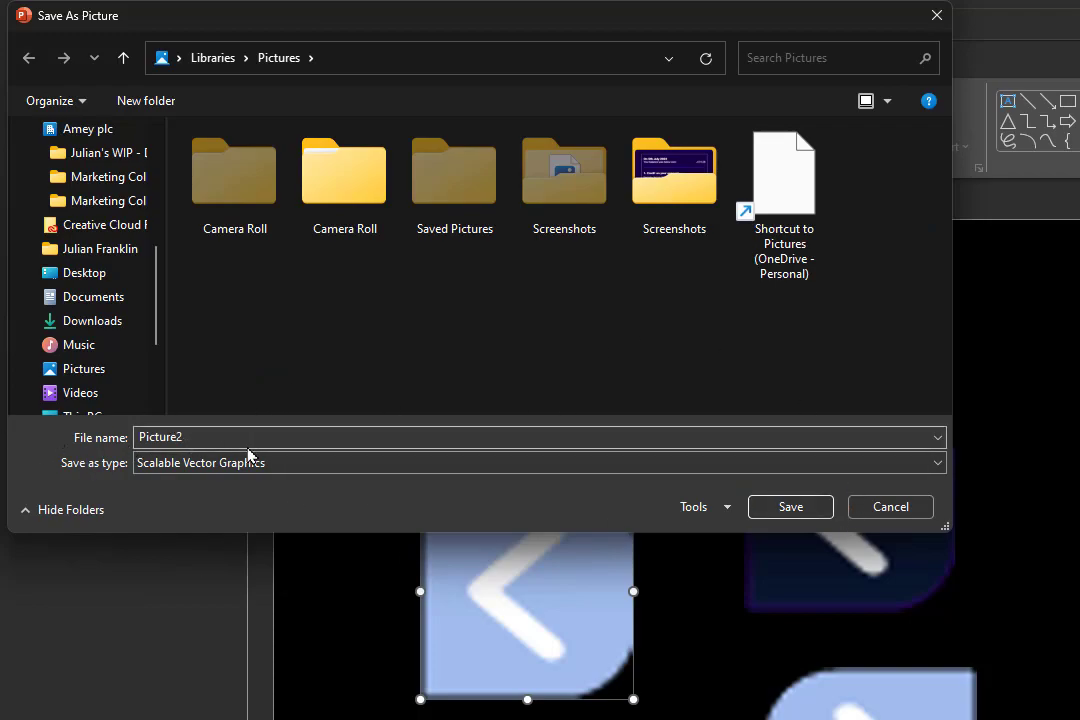
drag(237, 440, 84, 453)
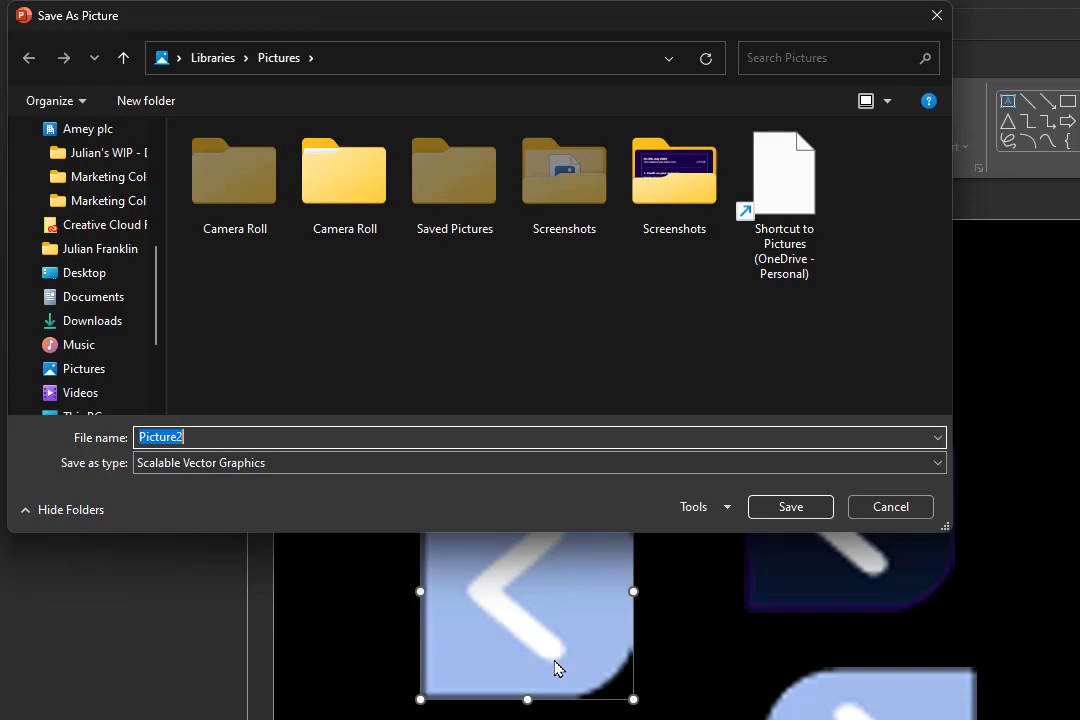
text(Back)
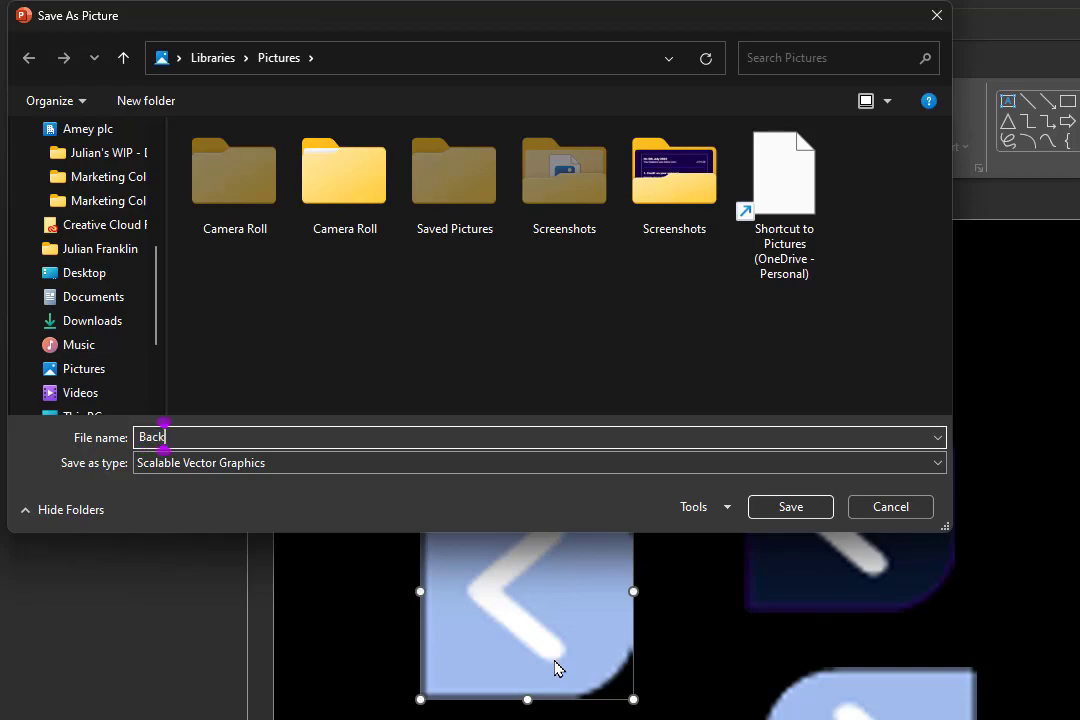
text(Arrow Light Blue)
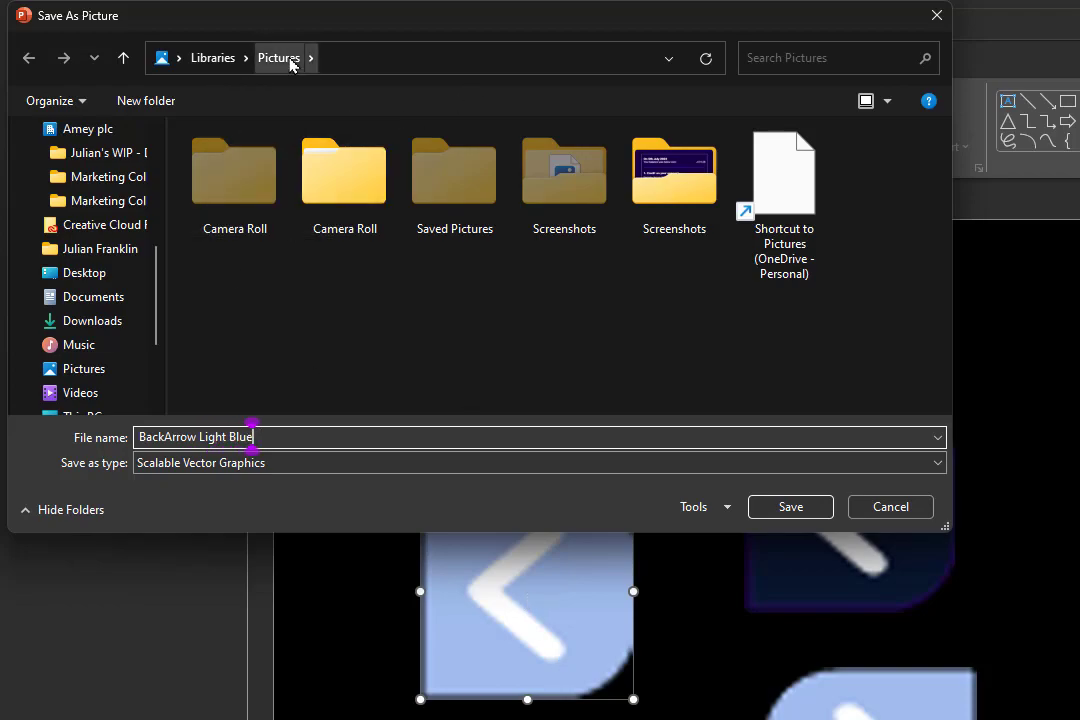
click(112, 321)
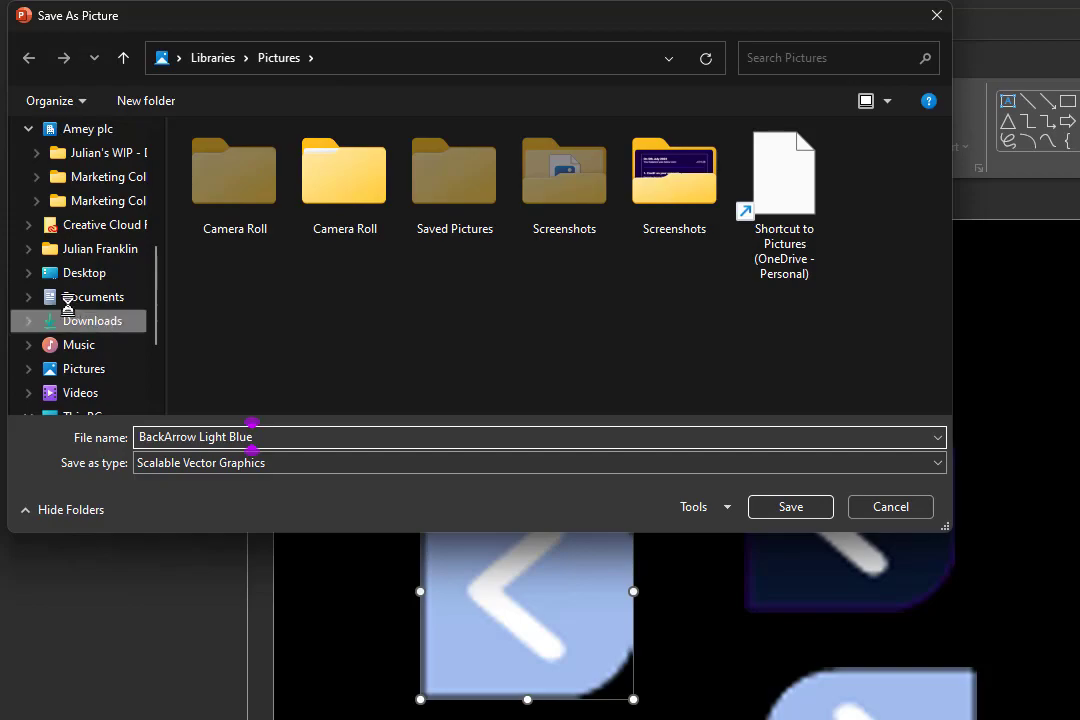
click(792, 507)
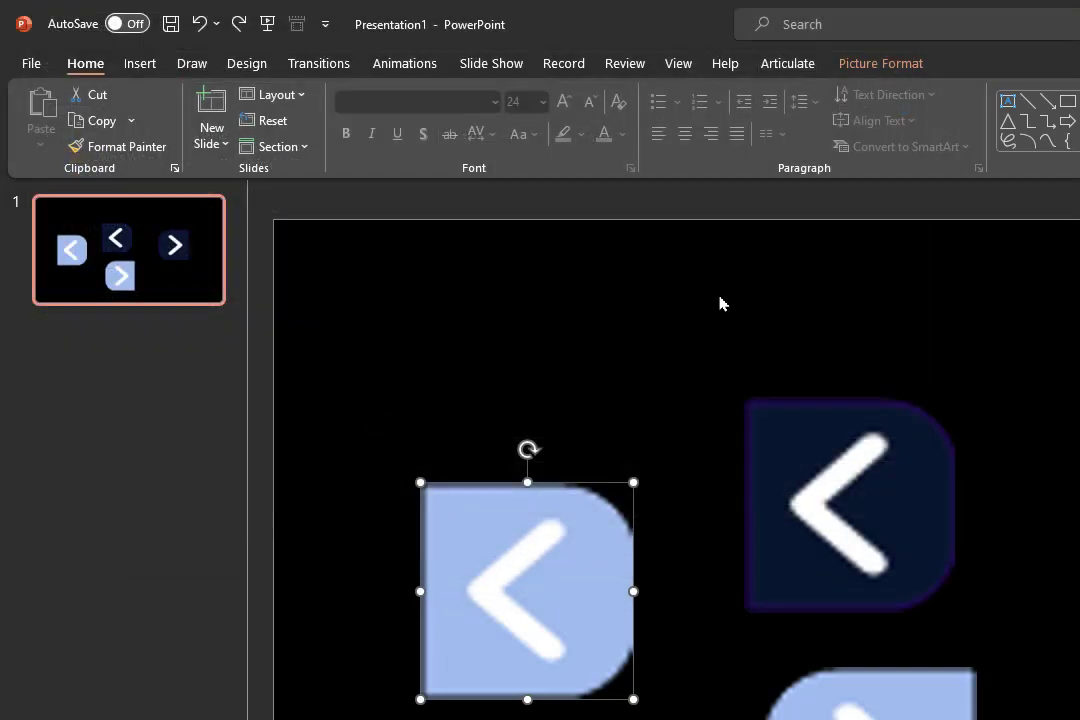
click(584, 400)
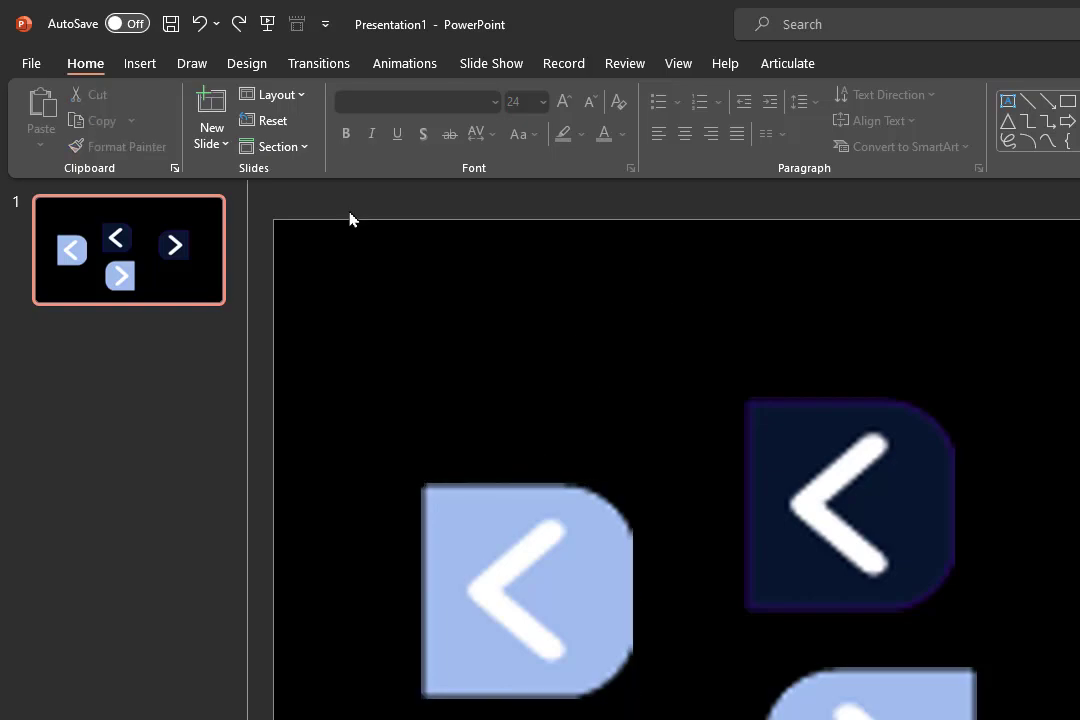
Insert the BackArrow Light Blue vector file from the Downloads folder onto the slide.
click(145, 65)
click(157, 130)
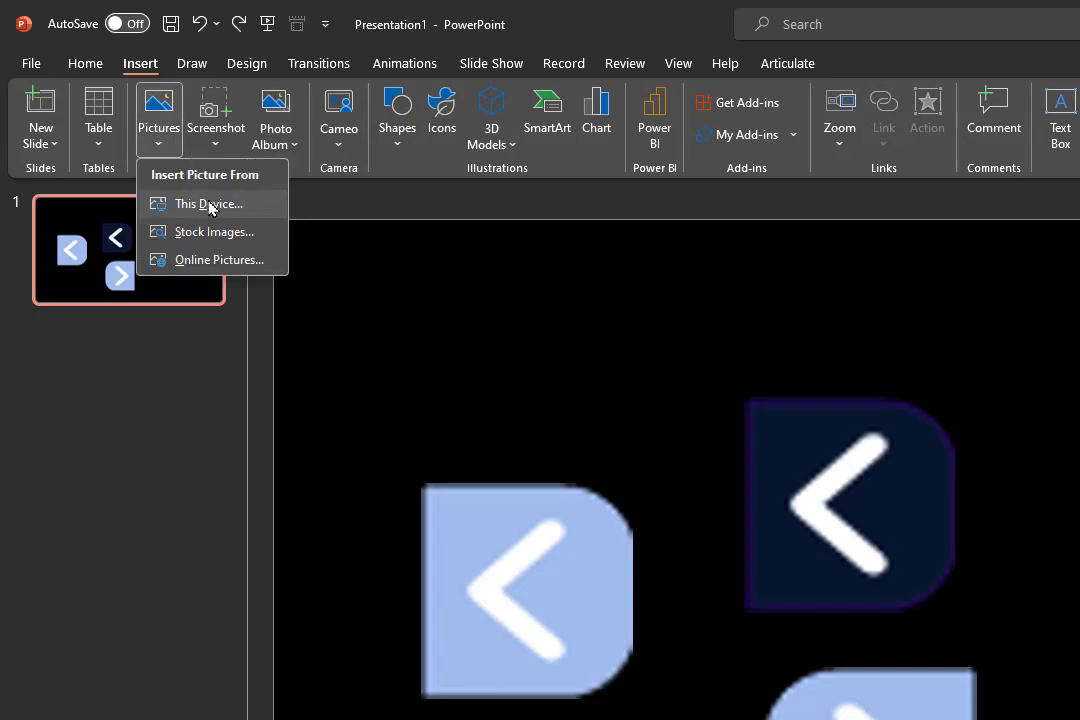
click(209, 204)
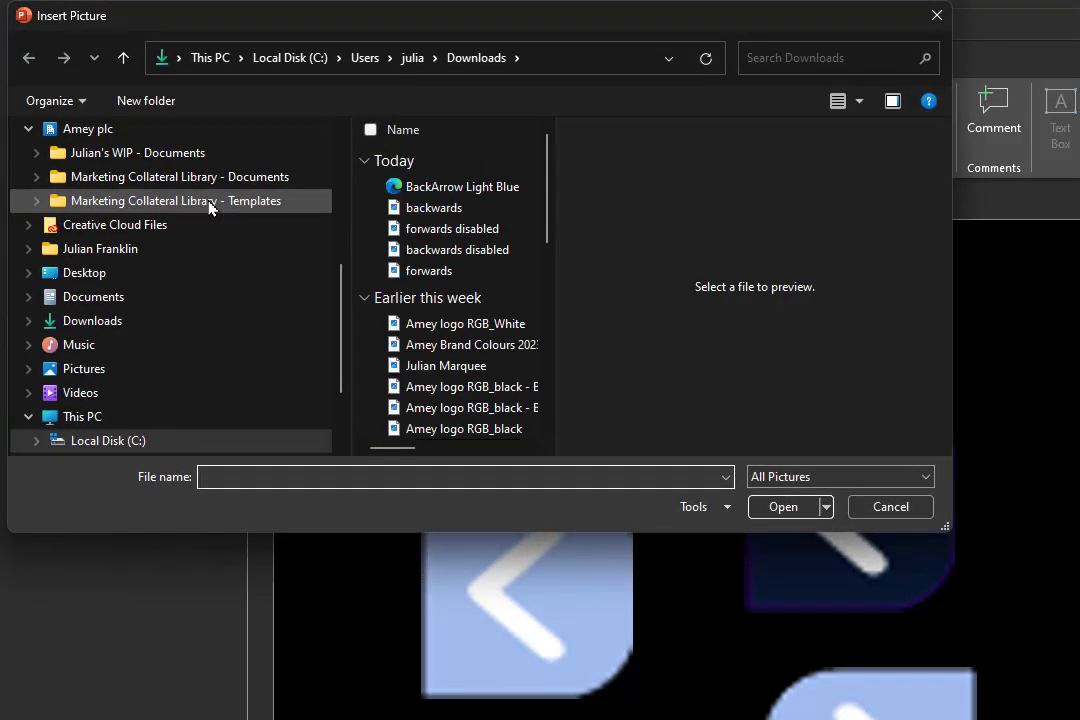
click(401, 190)
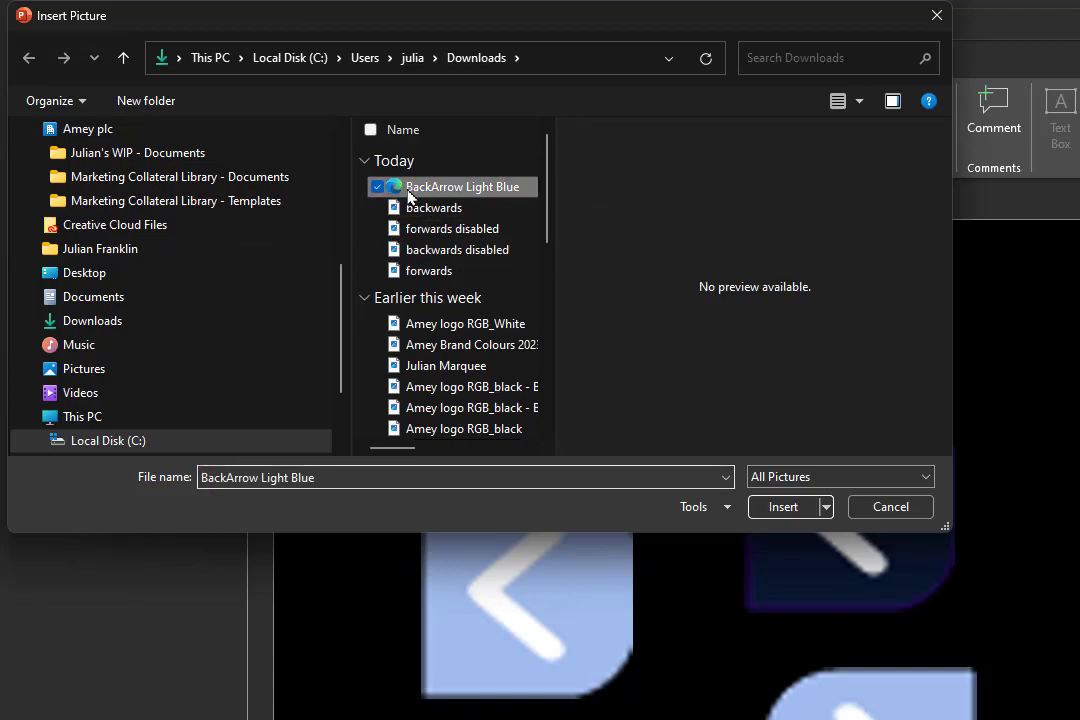
click(783, 507)
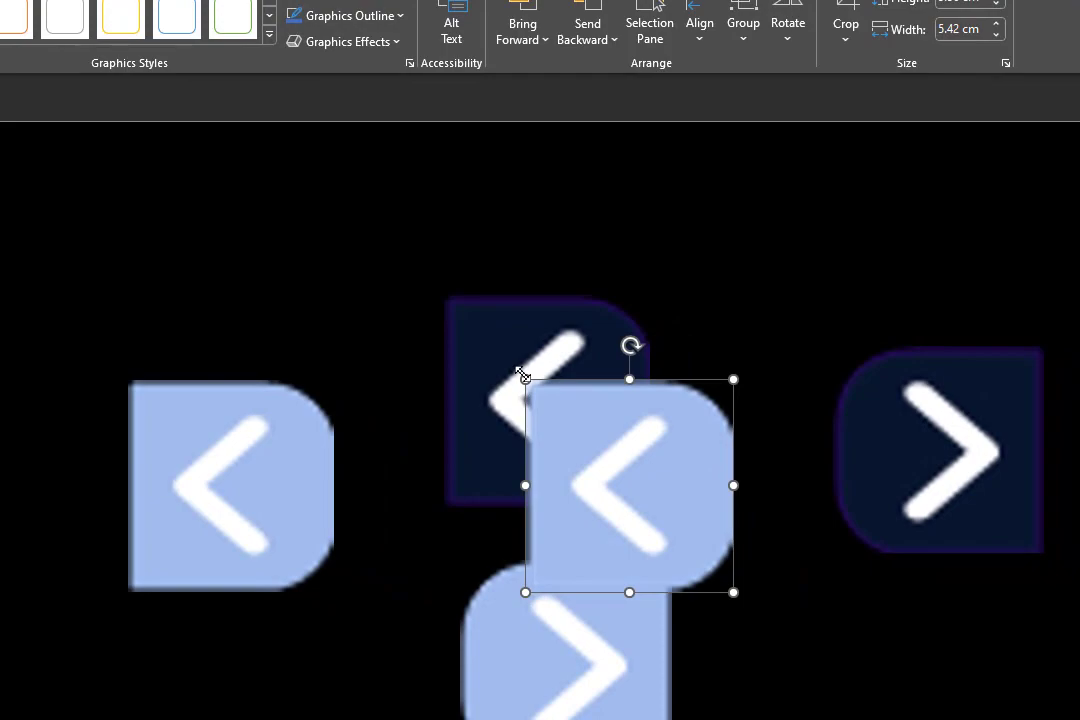
Scale the inserted vector back arrow up and back down to about 3.57 cm wide, and reposition it.
drag(523, 377, 301, 221)
drag(302, 152, 597, 492)
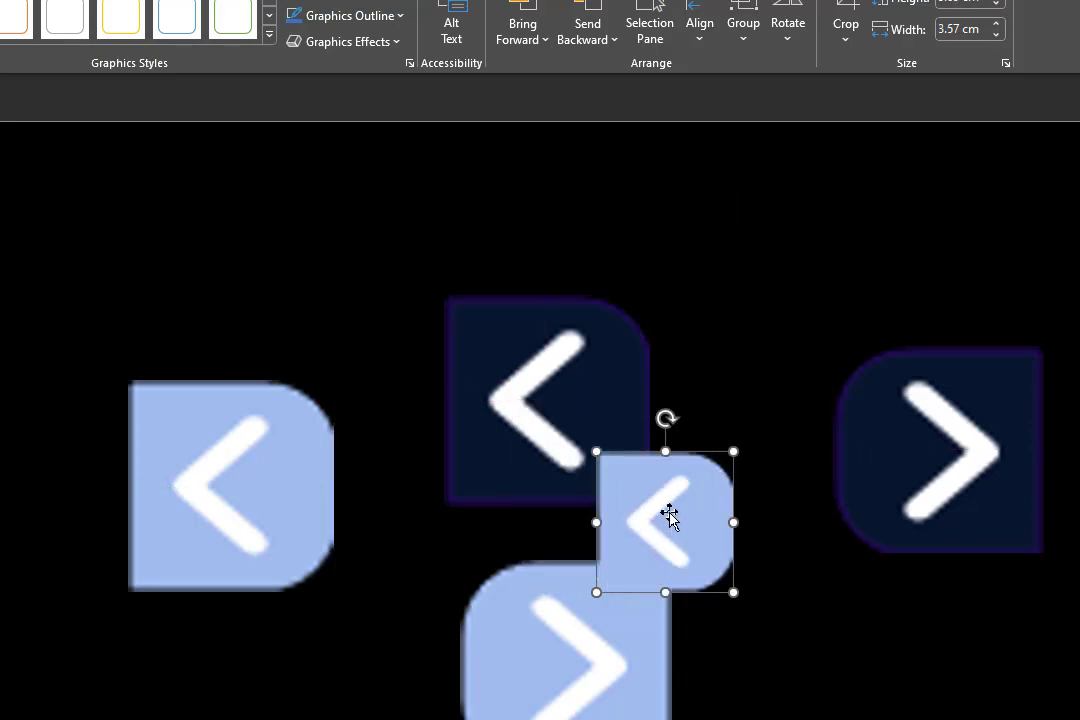
drag(677, 450, 418, 254)
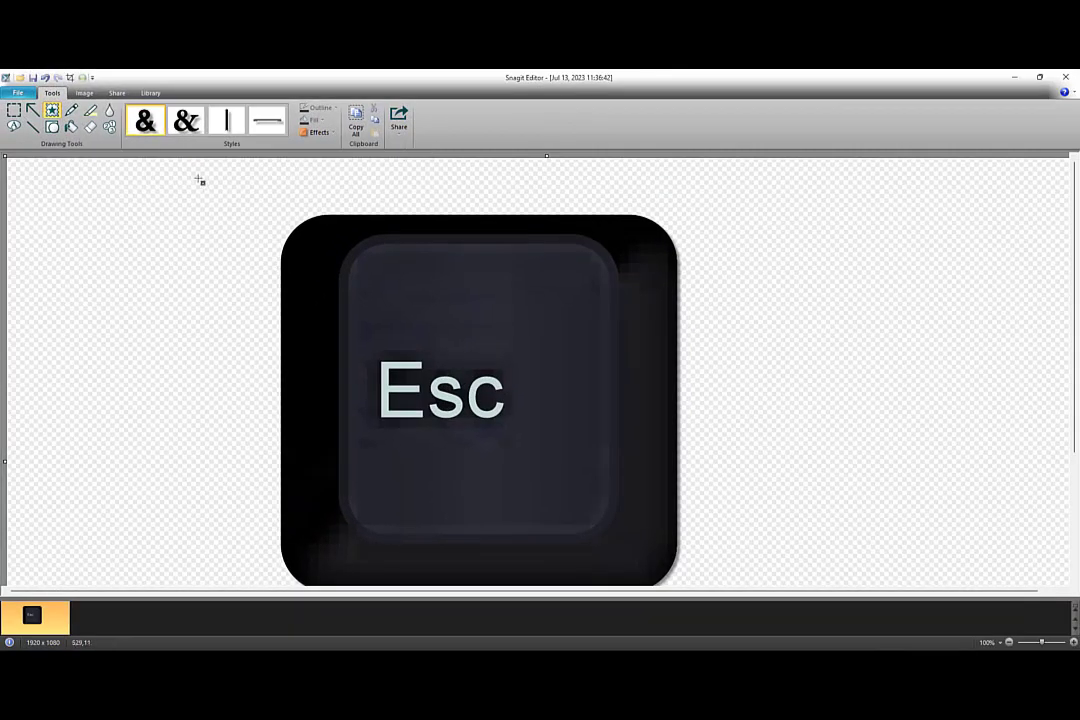
In Snagit Editor, stamp an ampersand beside the Esc key and create a new blank 1920 x 1080 pixel transparent image.
click(152, 310)
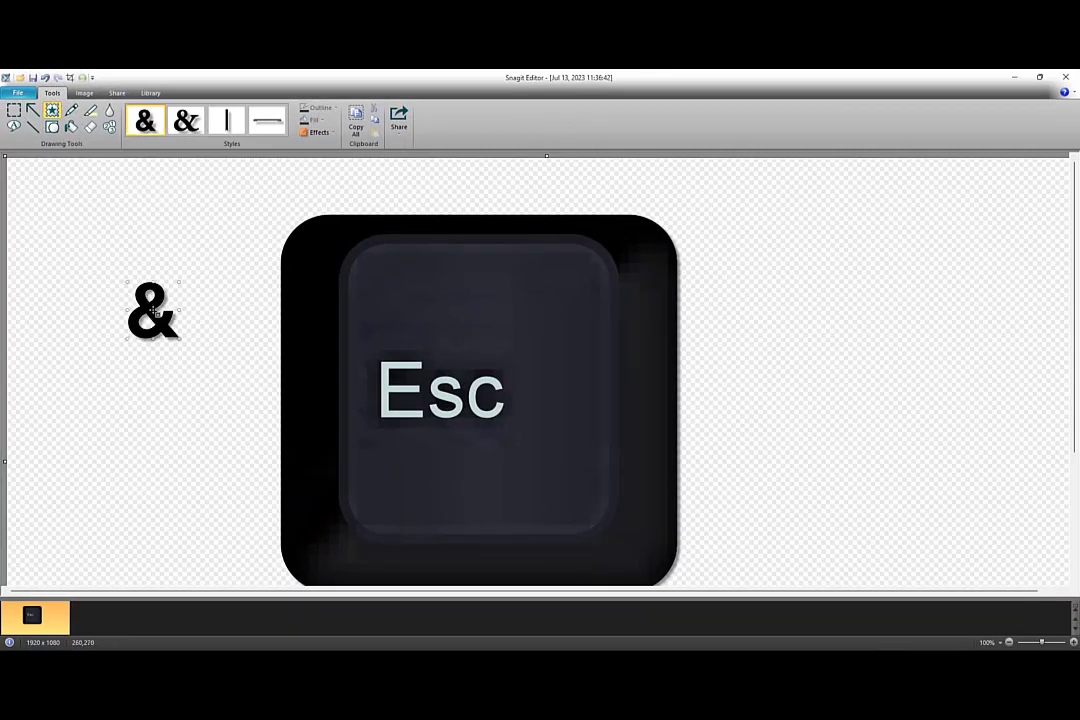
key(ctrl+n)
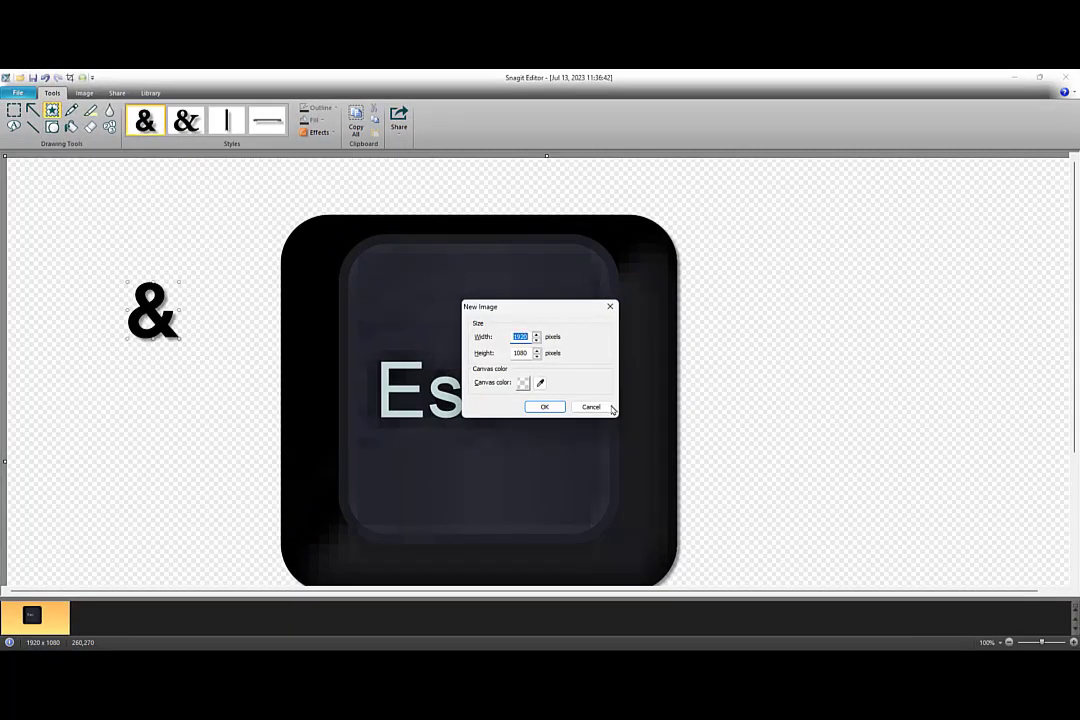
click(538, 406)
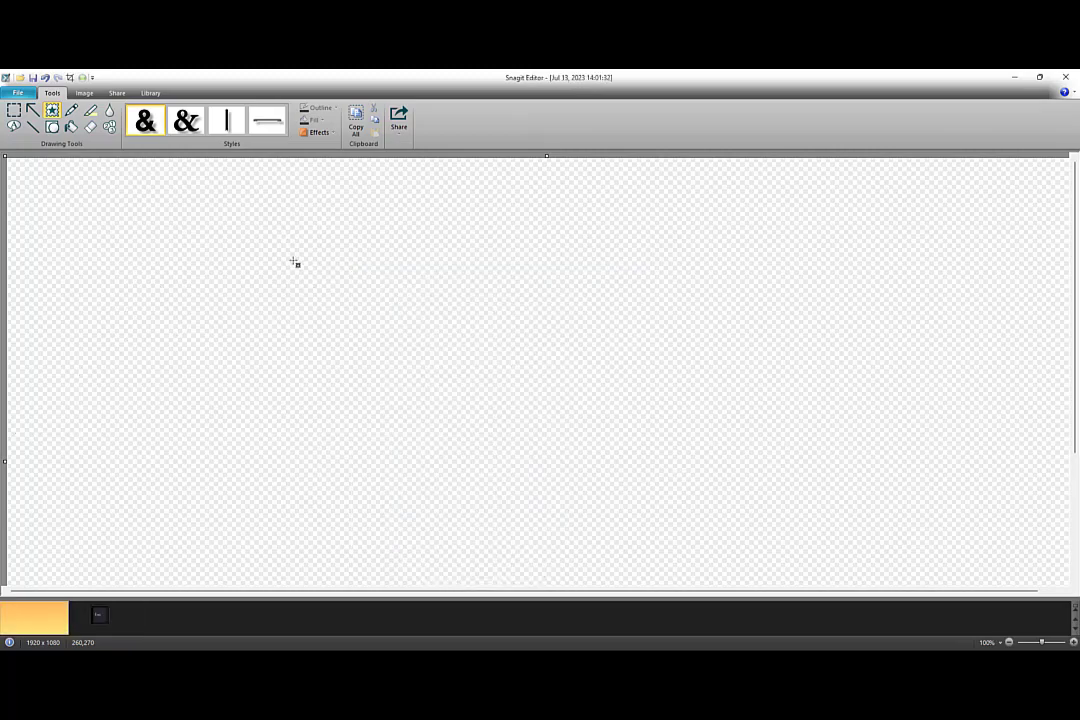
Open the backwards PNG image from the Downloads folder for editing.
click(18, 92)
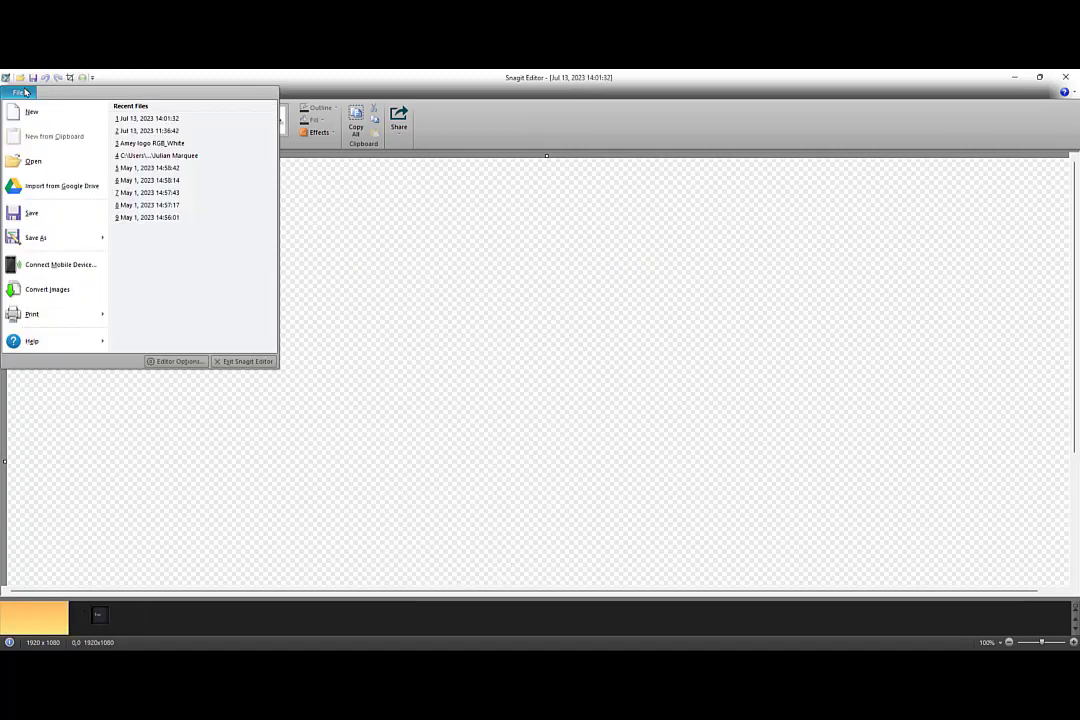
click(48, 168)
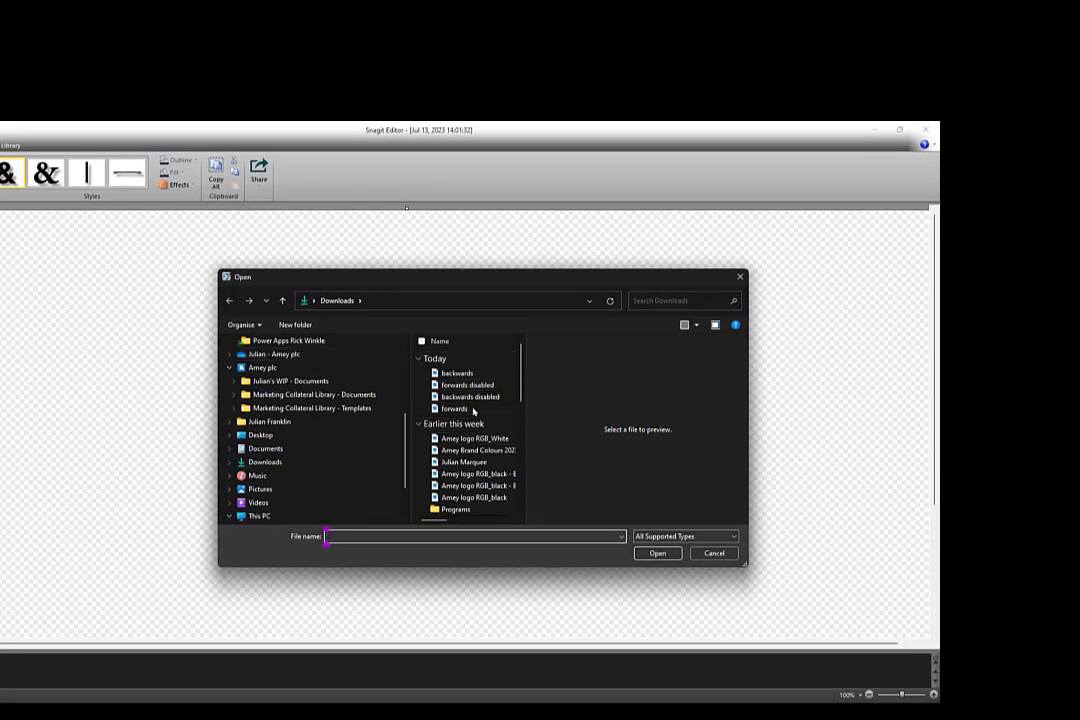
click(465, 374)
click(657, 554)
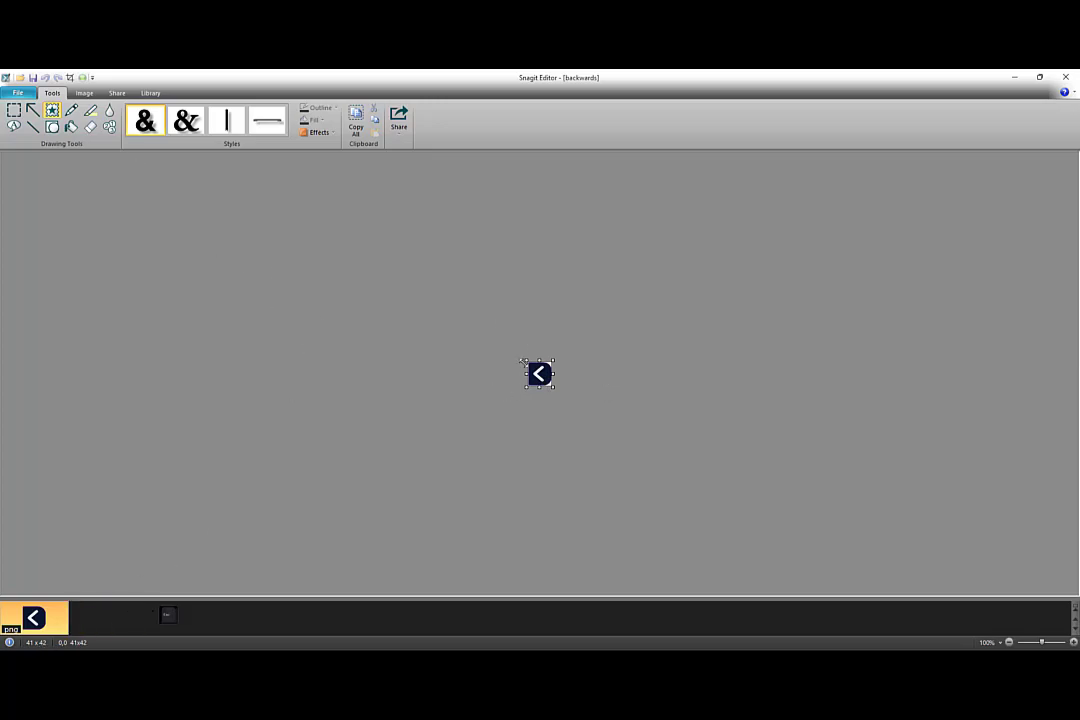
Resize the back-arrow image by setting its resolution to 800 DPI, and save it as the PNG file backwards in Downloads.
click(85, 94)
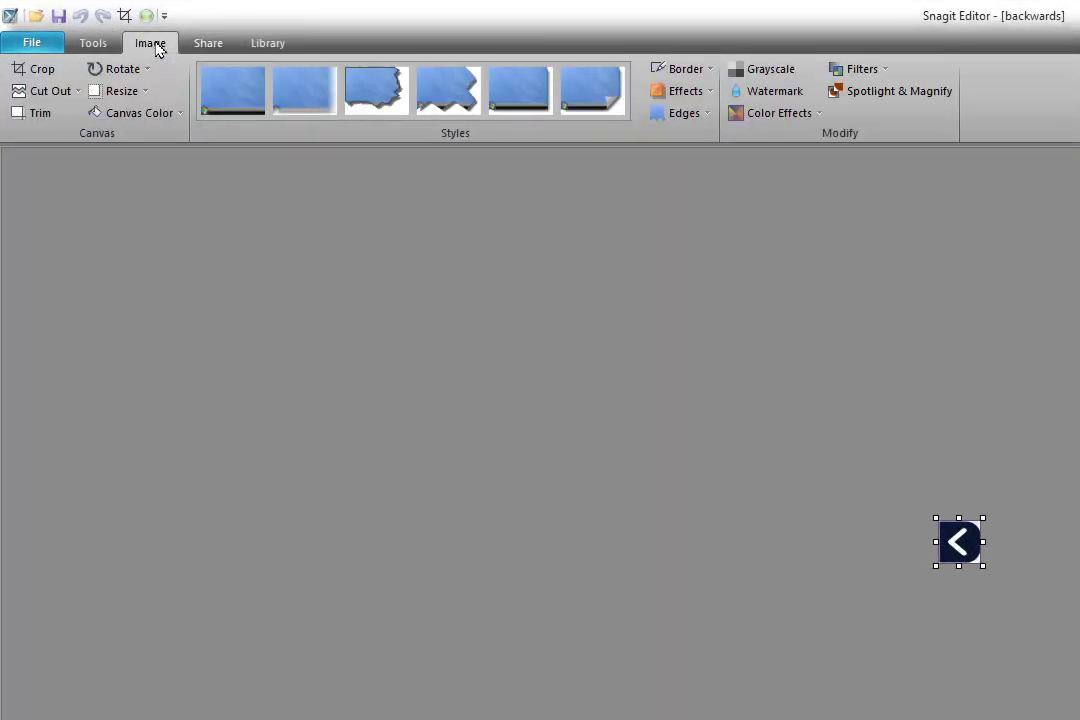
click(130, 91)
click(155, 116)
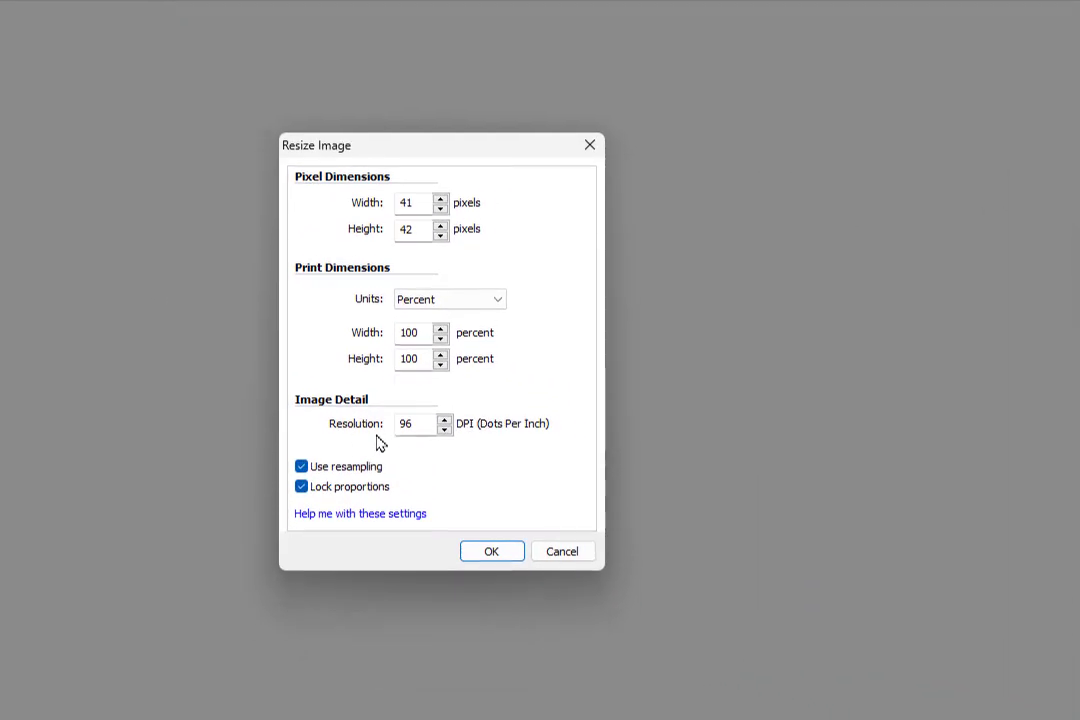
double_click(406, 426)
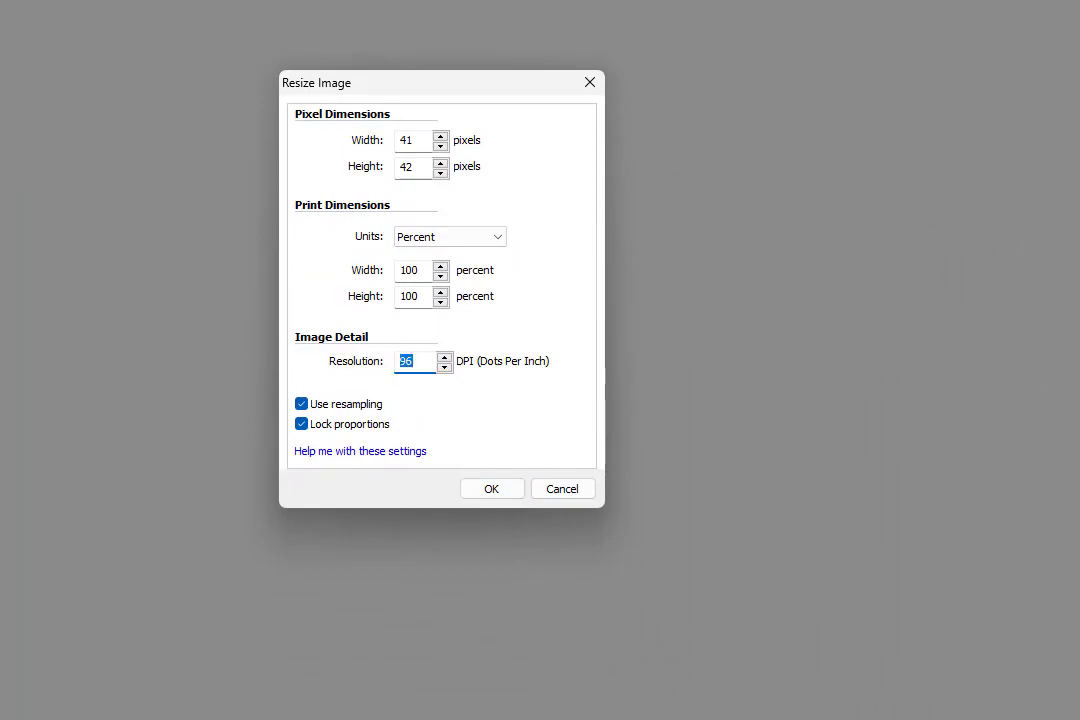
text(800)
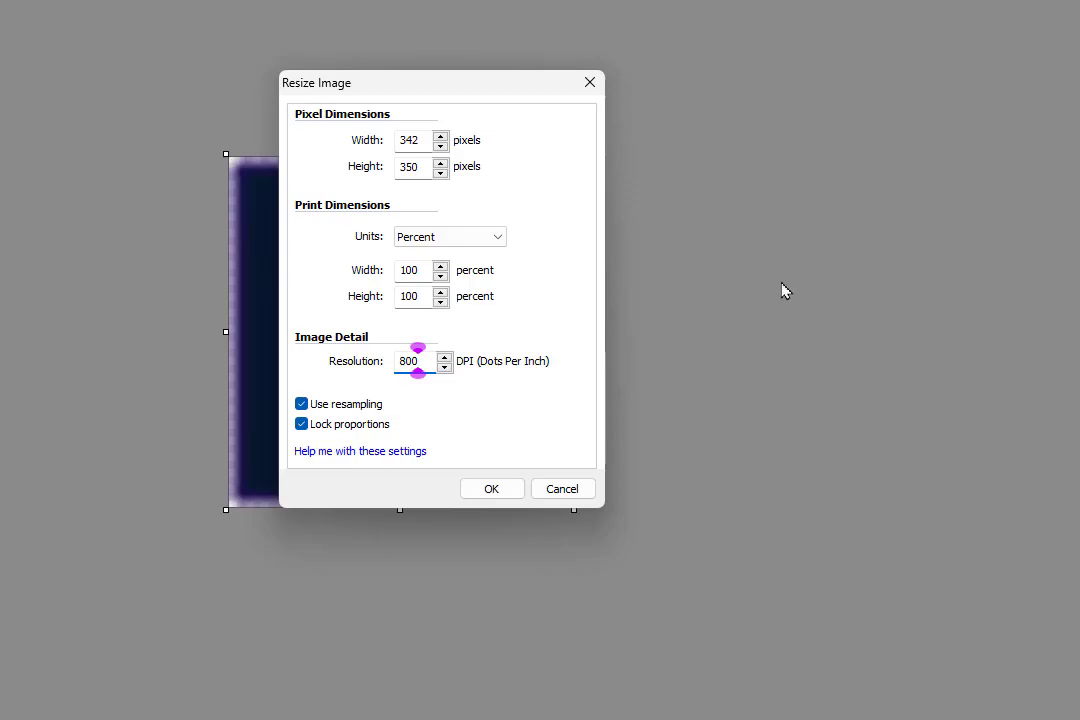
click(493, 490)
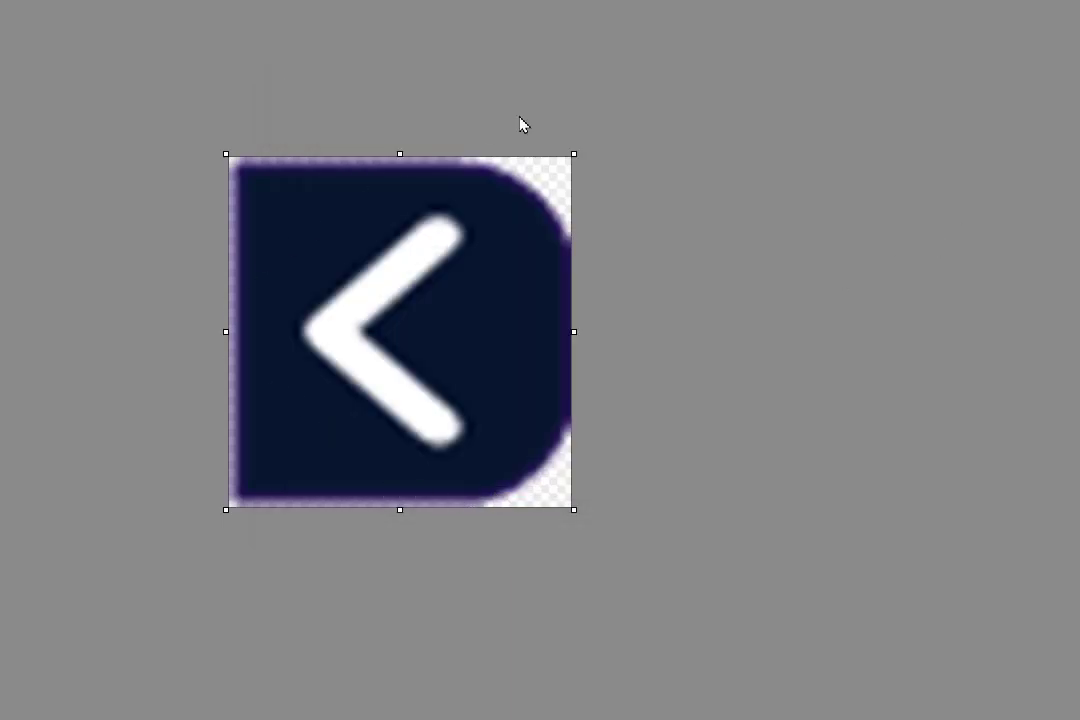
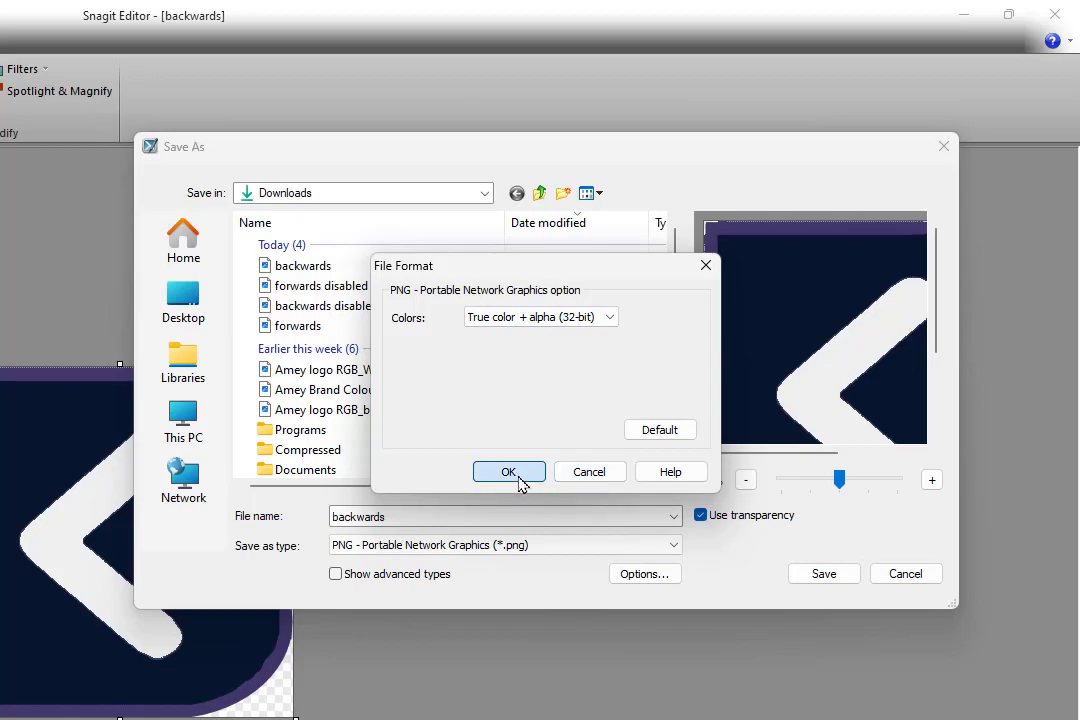
click(827, 570)
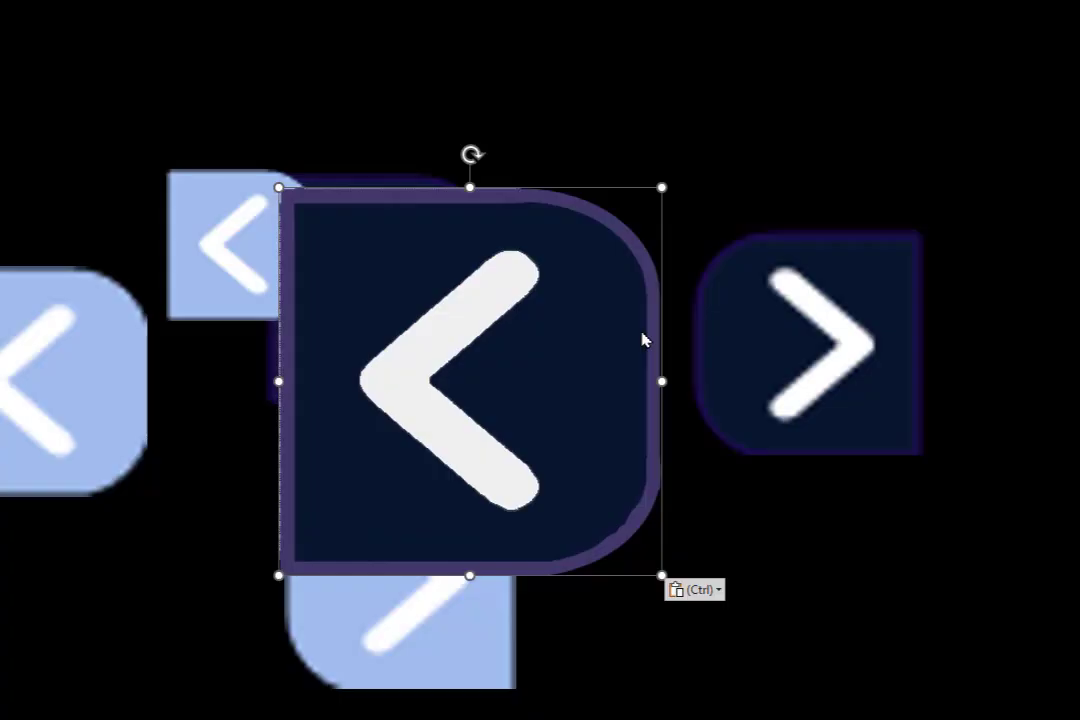
In PowerPoint, move the pasted high-resolution dark blue back arrow clear of the other arrows and enlarge it.
drag(542, 386, 810, 282)
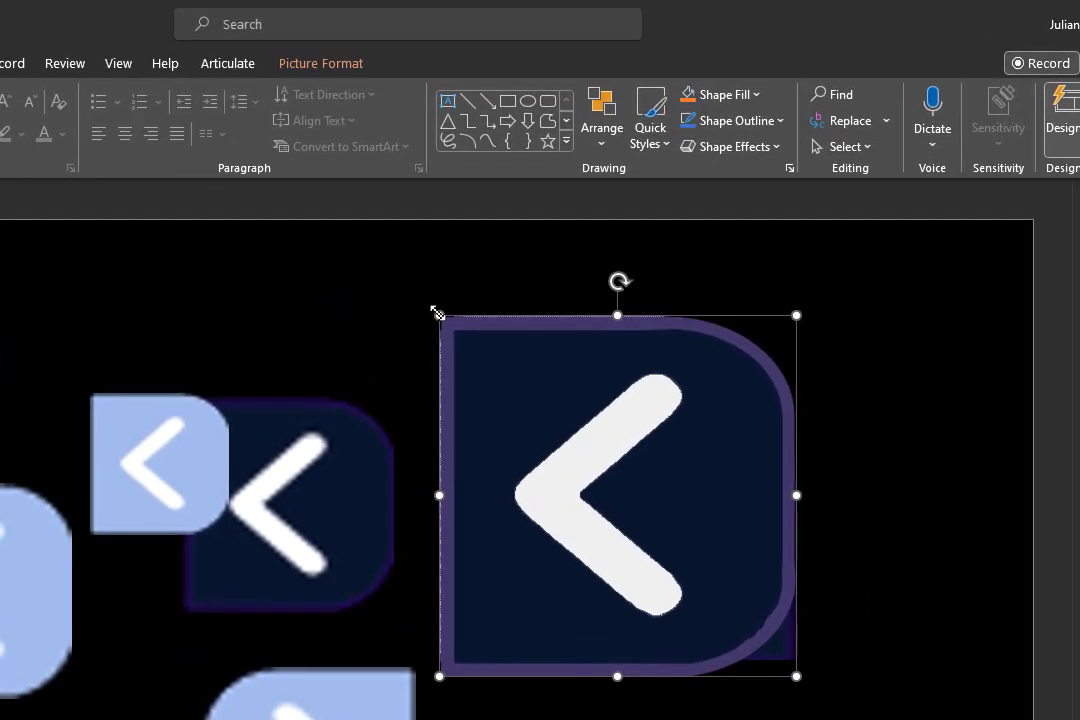
drag(371, 105, 200, 380)
drag(415, 510, 601, 491)
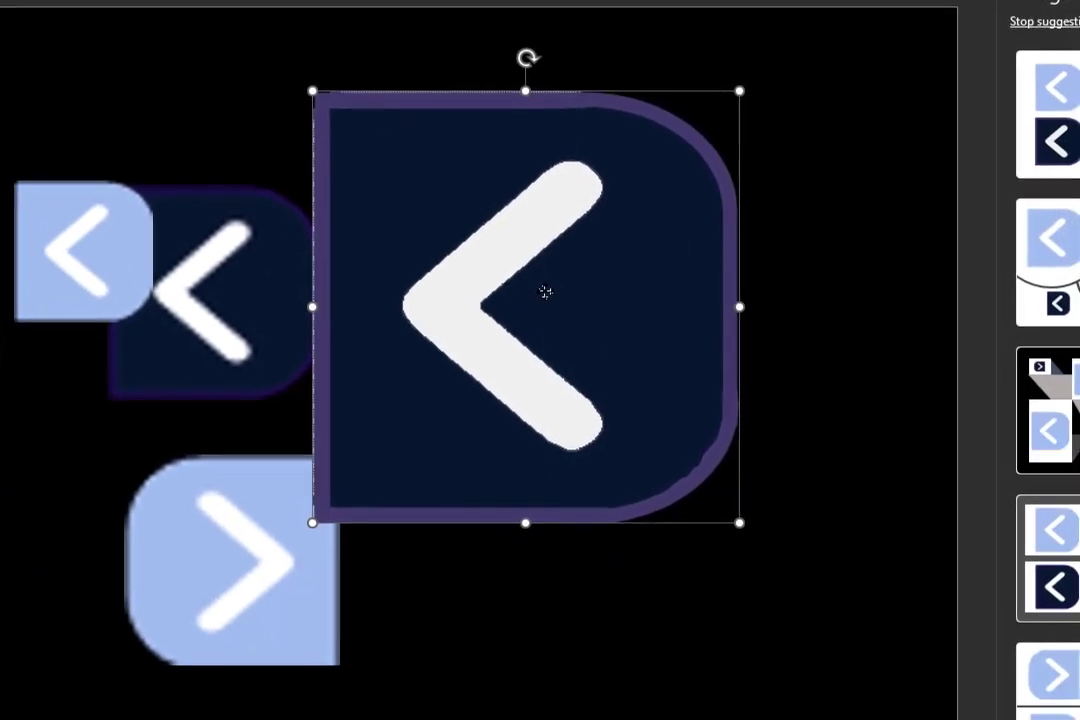
Save the large dark blue back-arrow picture in Downloads as Scalable Vector Graphics with the file name BackArrow Dark Blue.
right_click(620, 505)
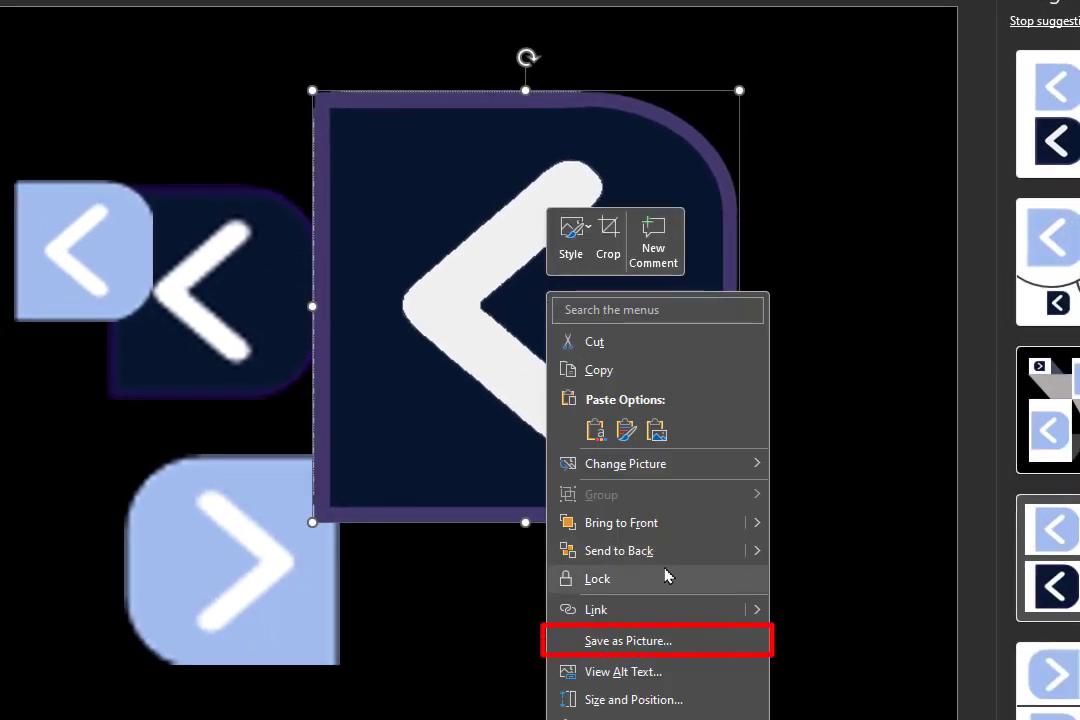
click(652, 645)
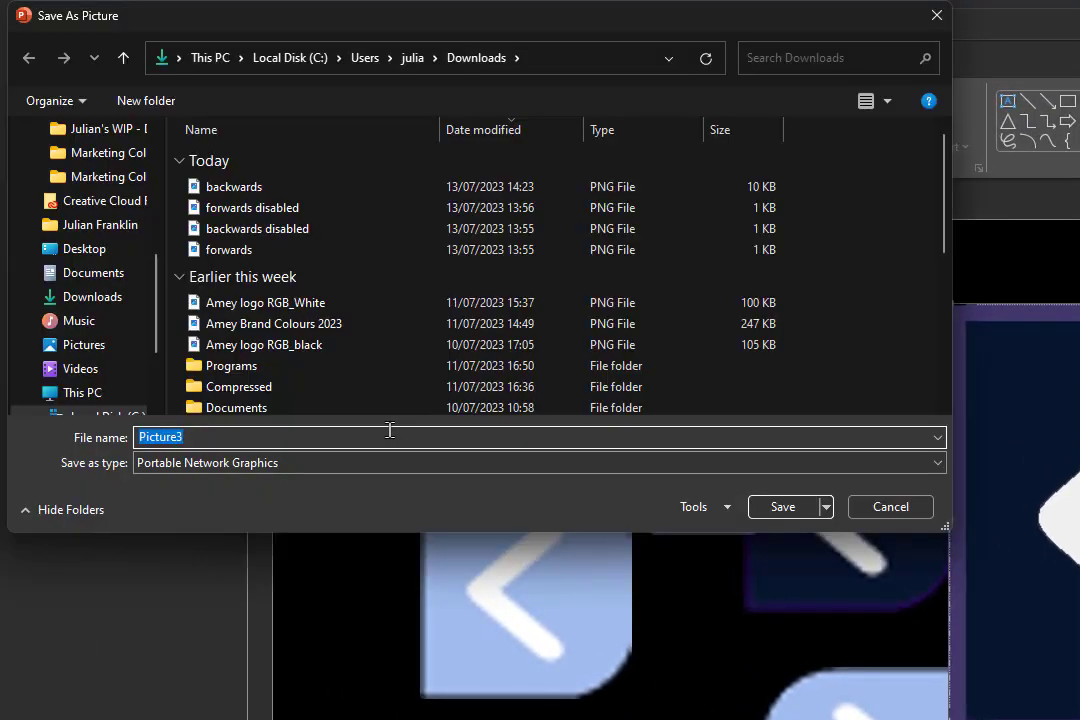
click(445, 465)
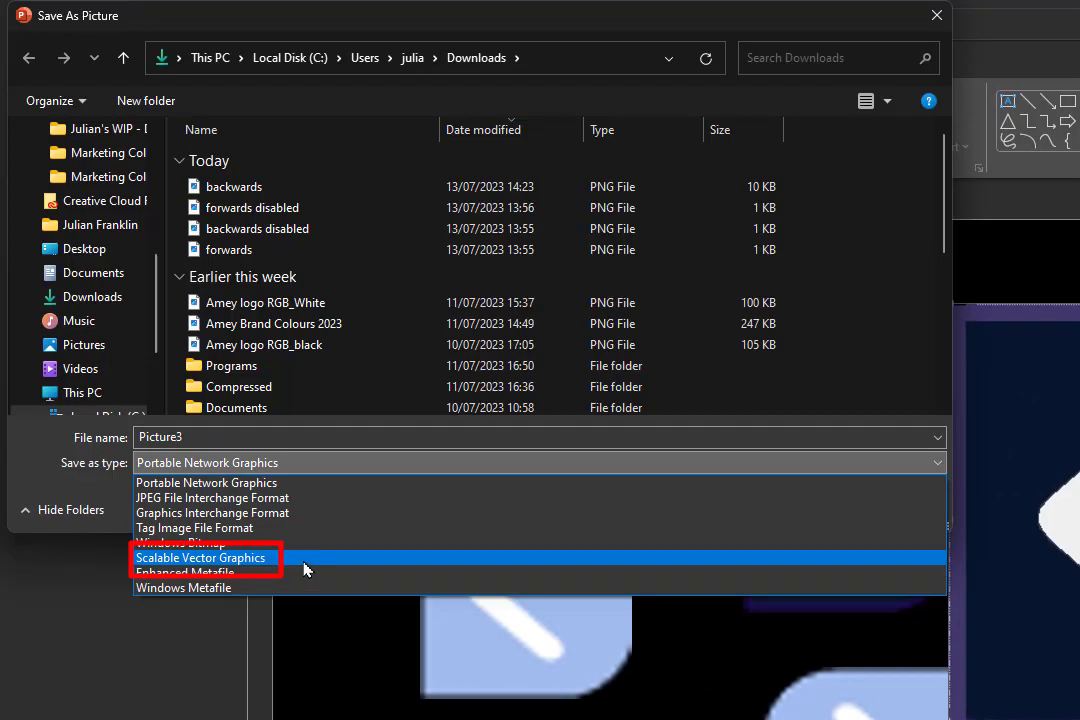
click(304, 562)
click(258, 192)
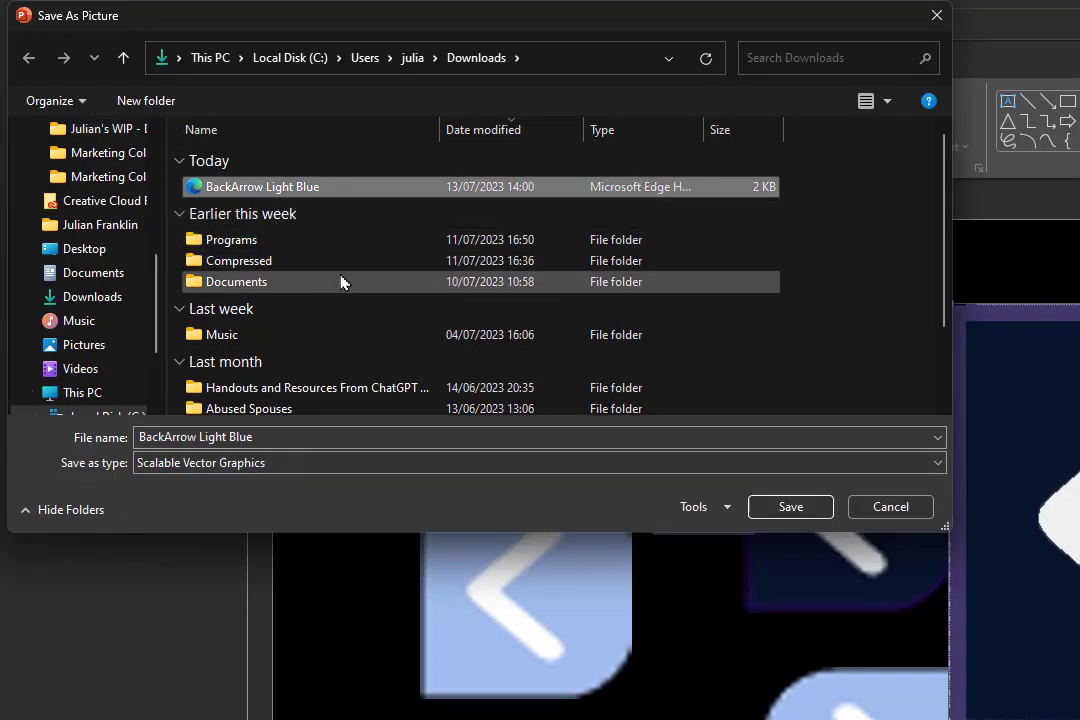
click(213, 440)
click(213, 440)
double_click(213, 440)
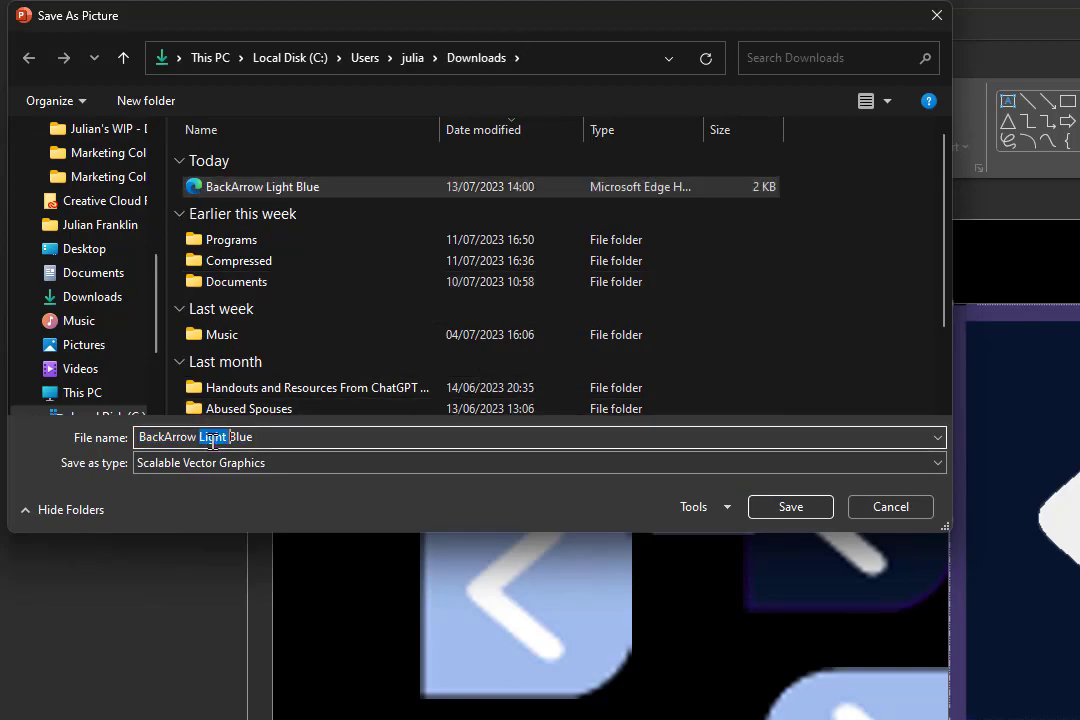
text(Dark)
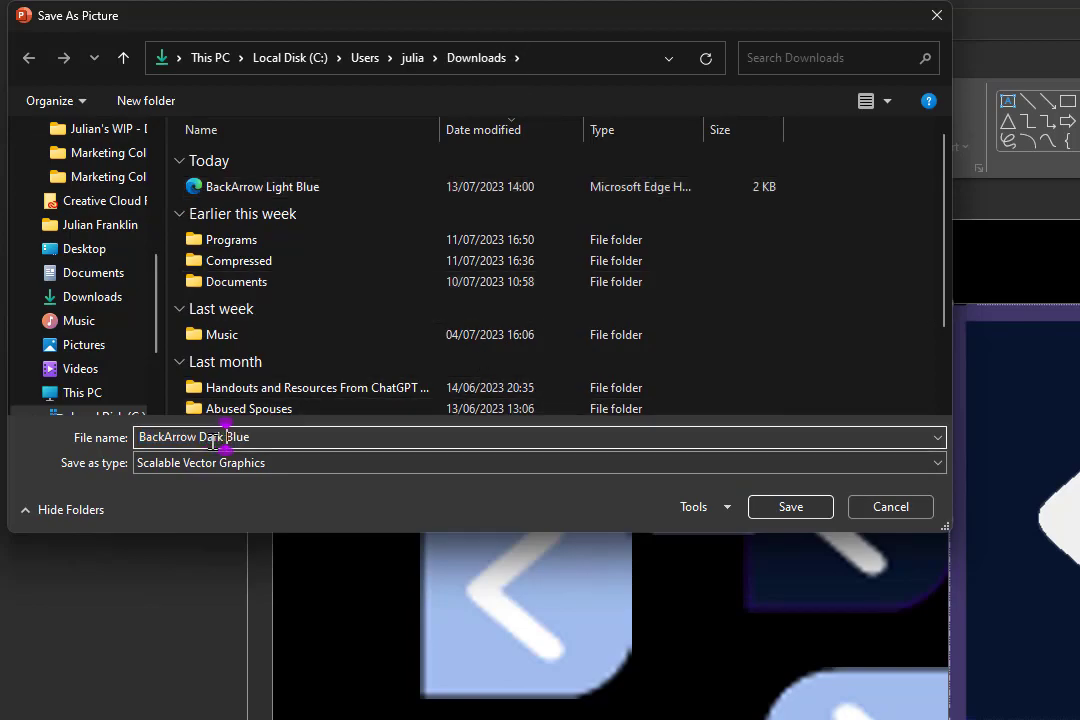
click(790, 507)
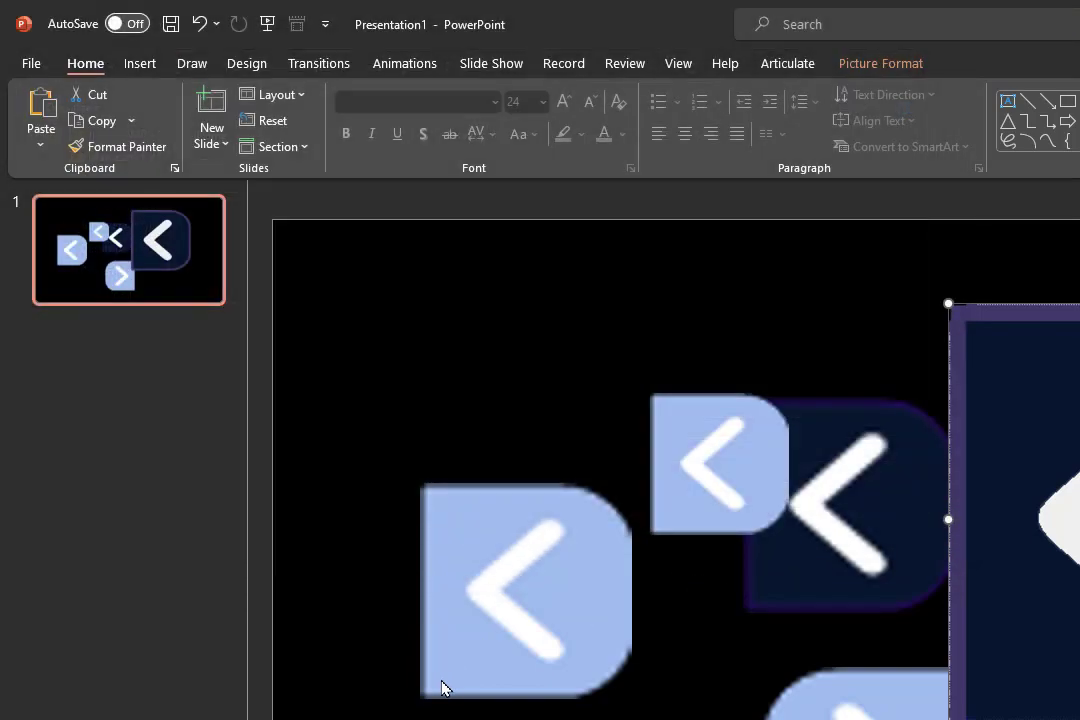
key(Escape)
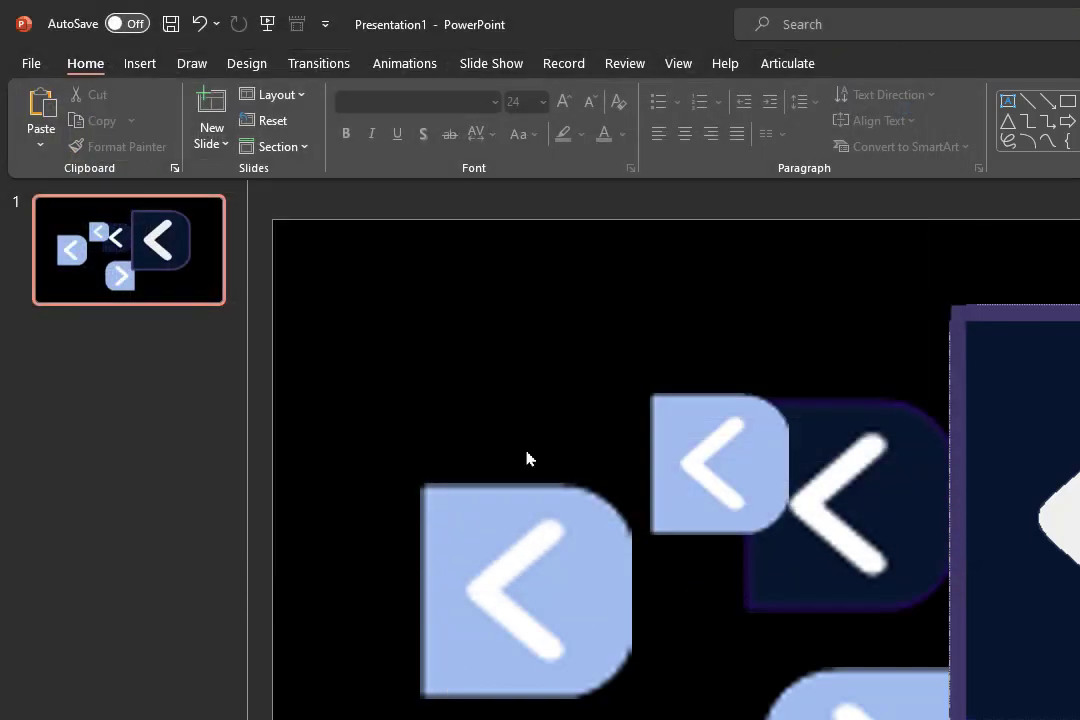
Insert the BackArrow Dark Blue vector file from the Downloads folder onto the slide.
click(138, 65)
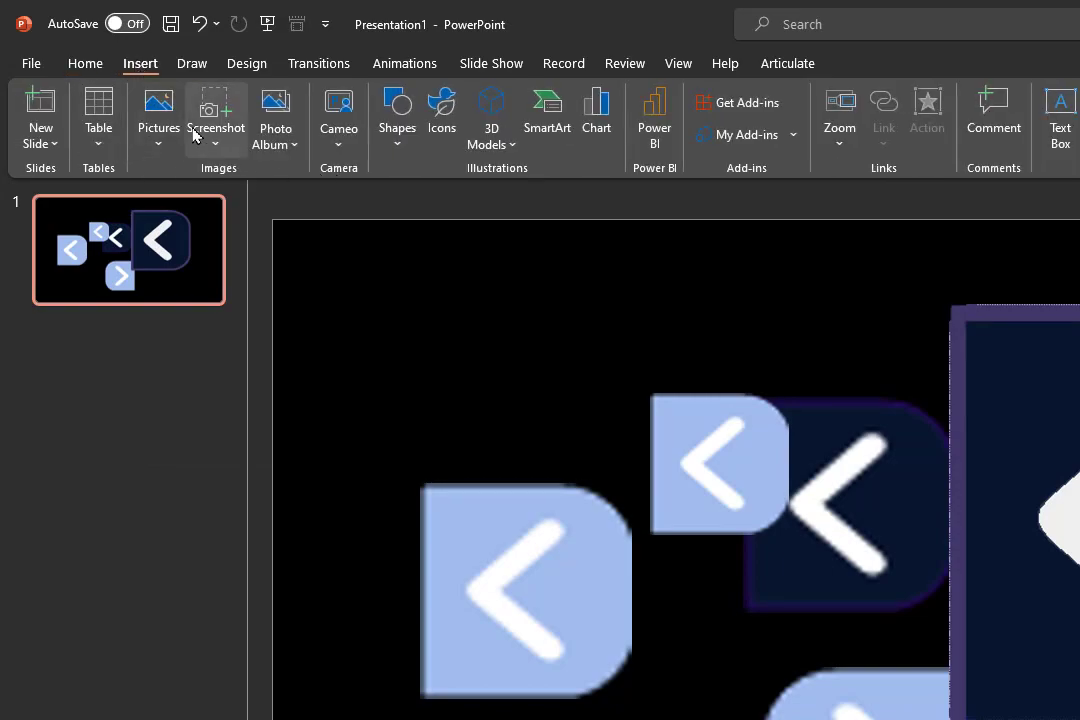
click(161, 155)
click(197, 208)
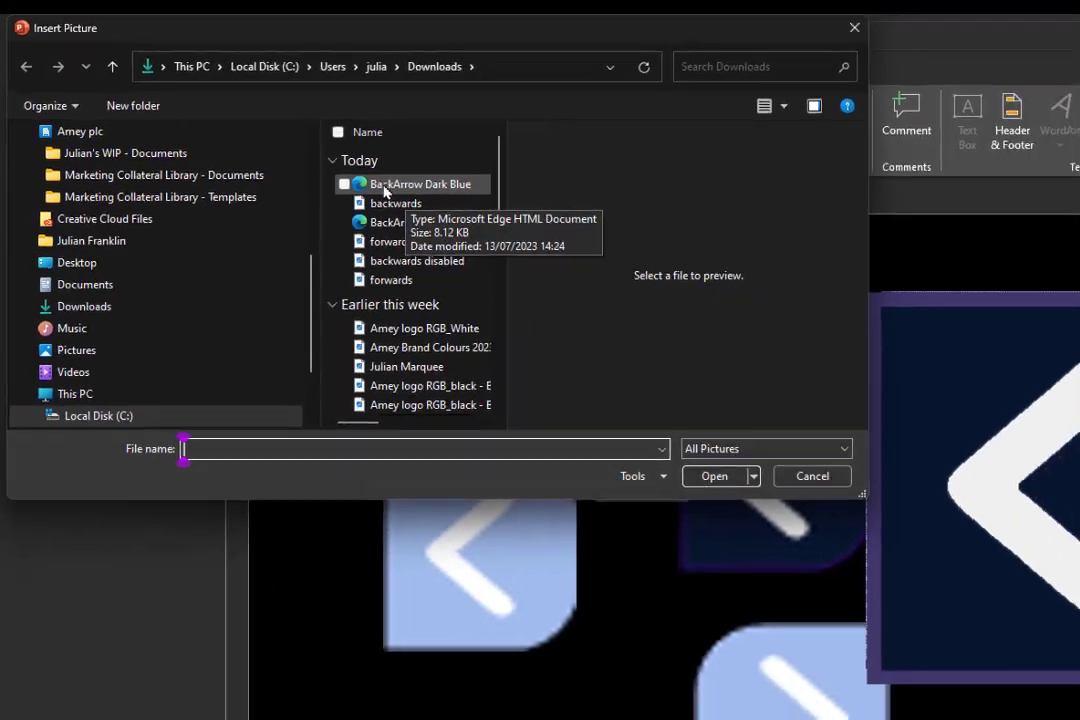
double_click(509, 187)
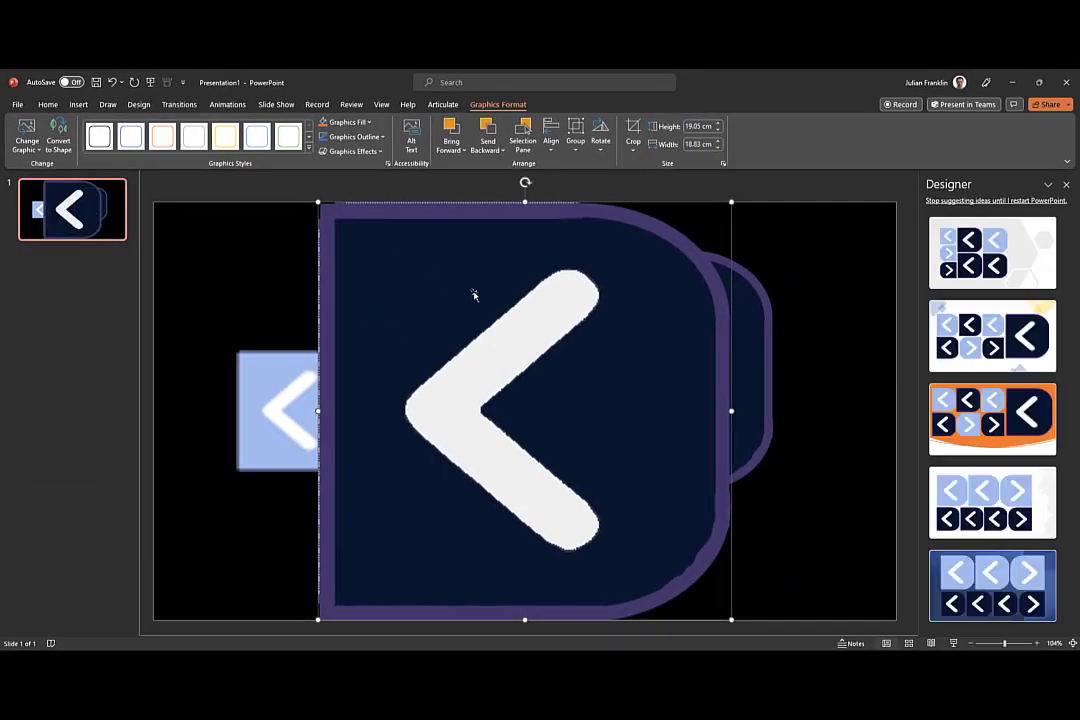
Scale the inserted dark blue vector arrow down to about 3.06 cm wide and place it among the light blue arrows.
drag(730, 203, 410, 518)
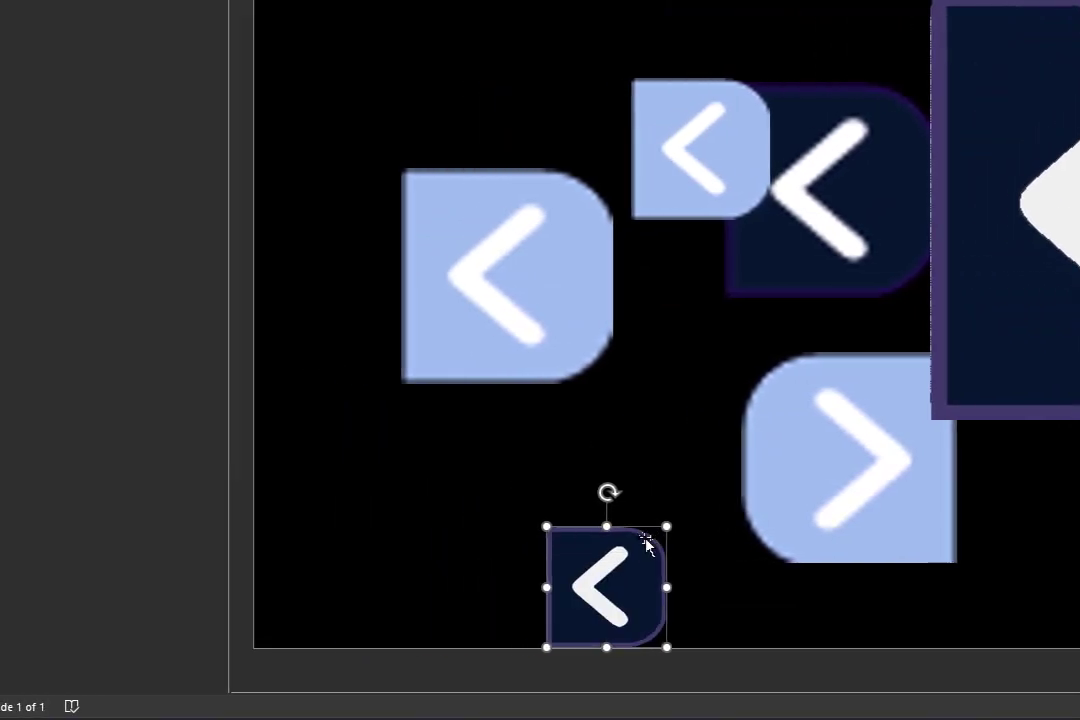
drag(412, 559, 532, 232)
drag(818, 221, 698, 326)
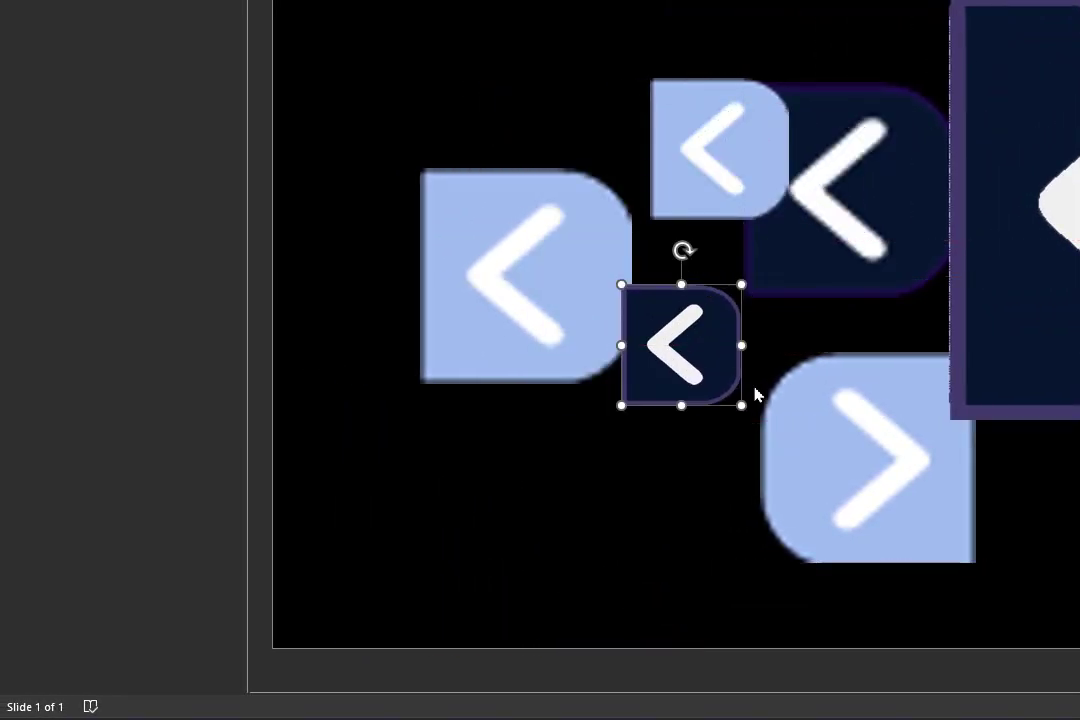
Paste a copy of the small dark blue vector arrow and align it beside the original.
key(ctrl+v)
drag(722, 374, 850, 352)
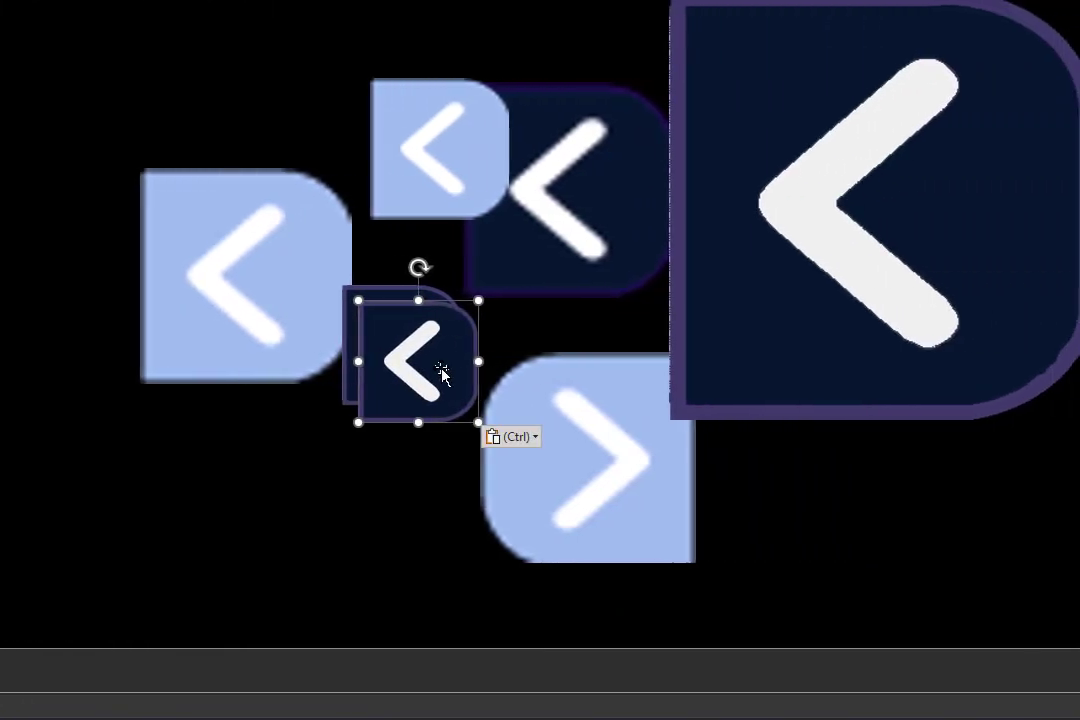
drag(571, 353, 574, 357)
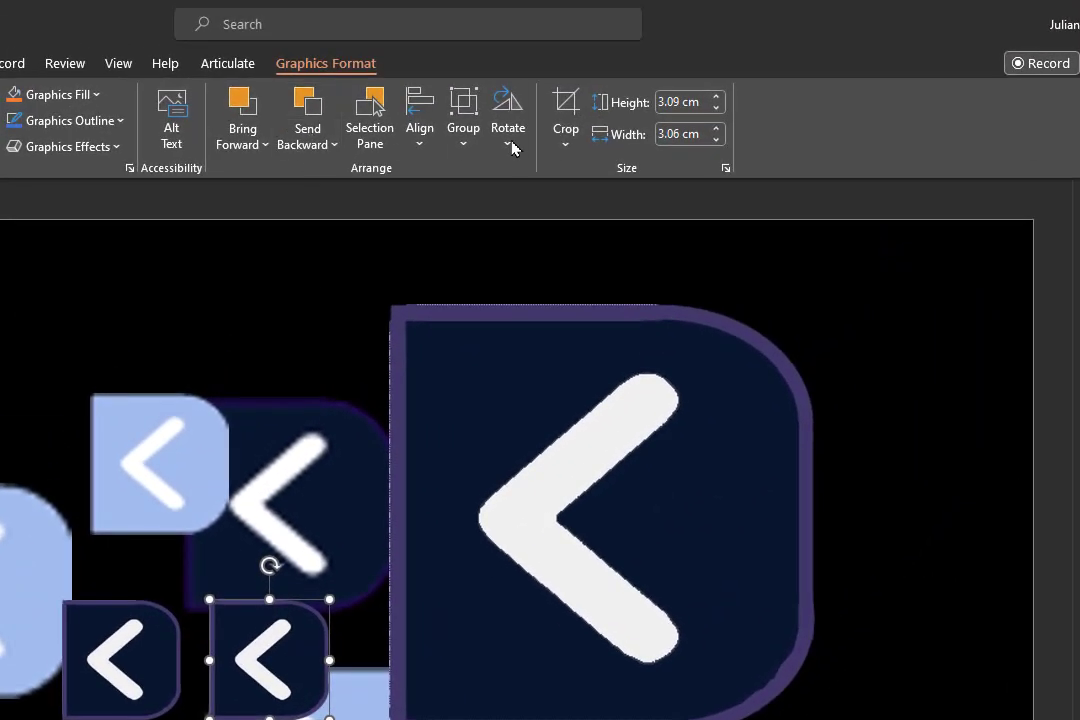
Flip the copied dark blue vector arrow horizontally to make a forward arrow.
click(512, 143)
click(562, 226)
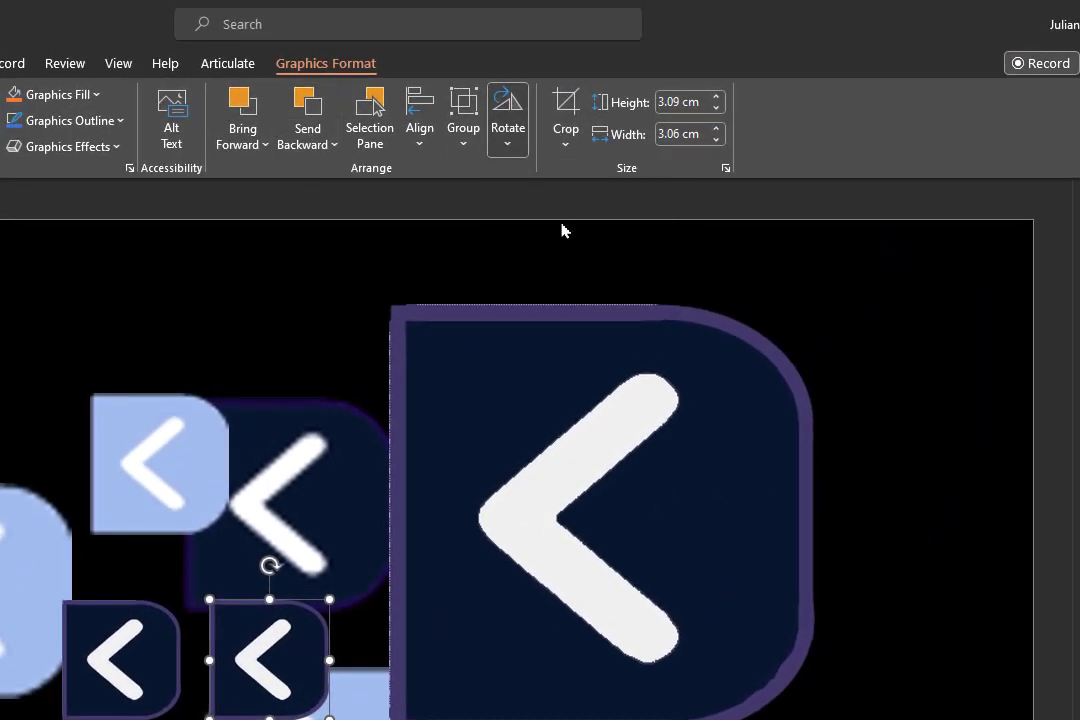
click(511, 142)
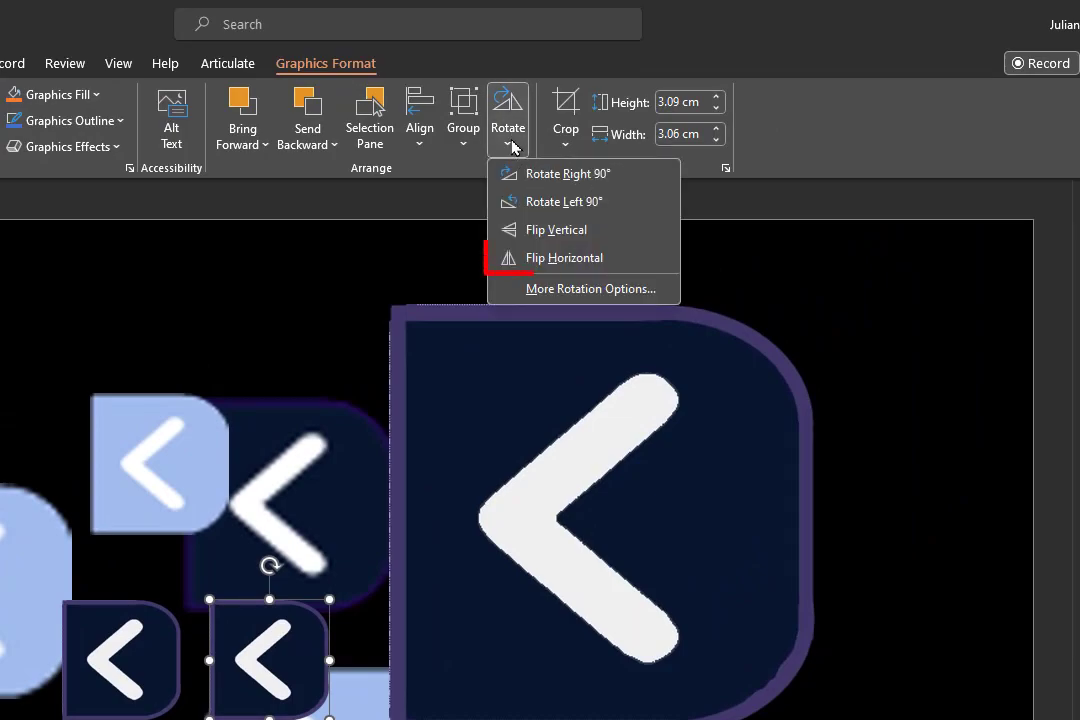
click(563, 259)
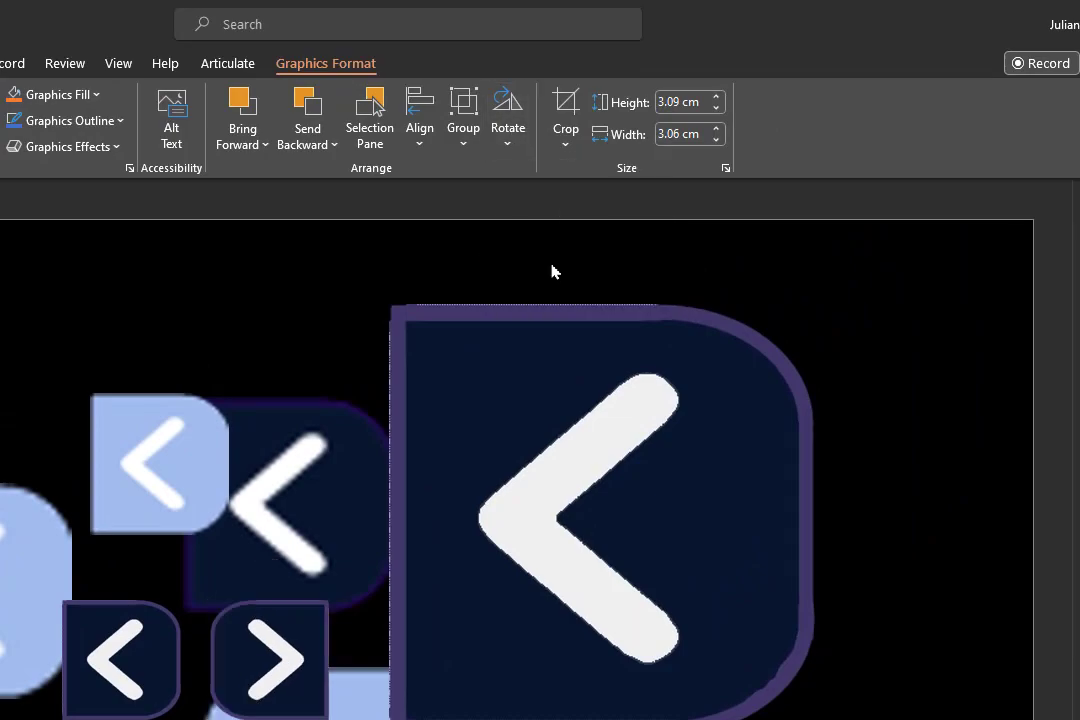
Shift the large dark blue back arrow to the slide's left edge and place the small forward arrow between the dark blue PNG arrows.
scroll(92, 526, up, 1)
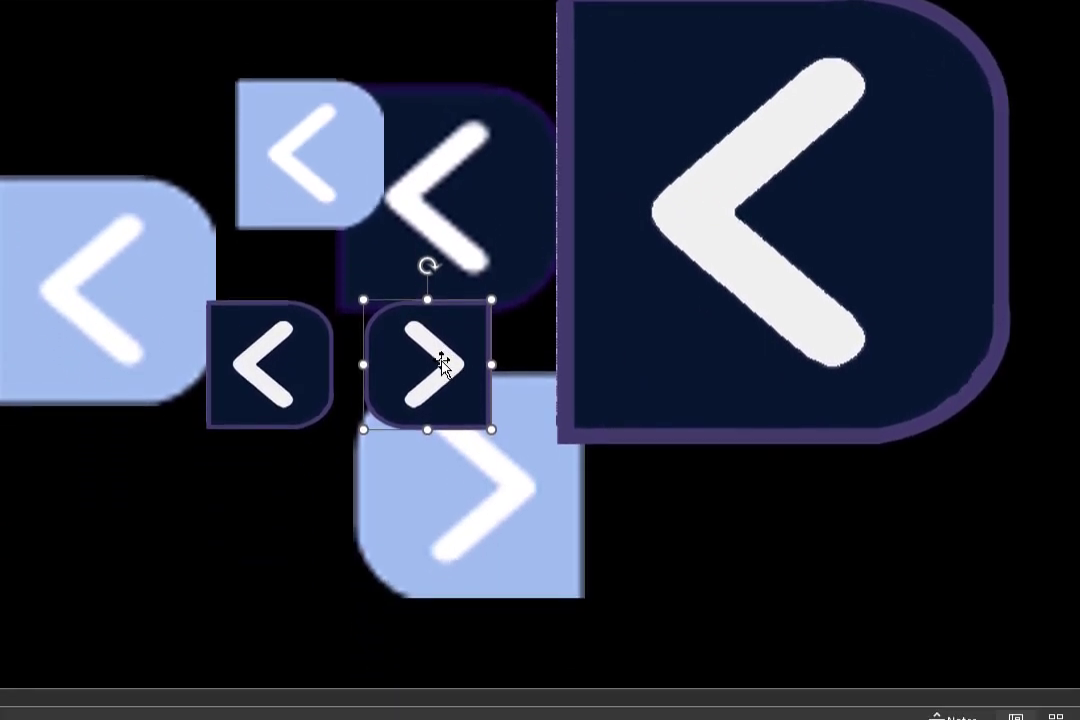
drag(444, 366, 905, 446)
drag(756, 109, 406, 120)
drag(120, 400, 2, 400)
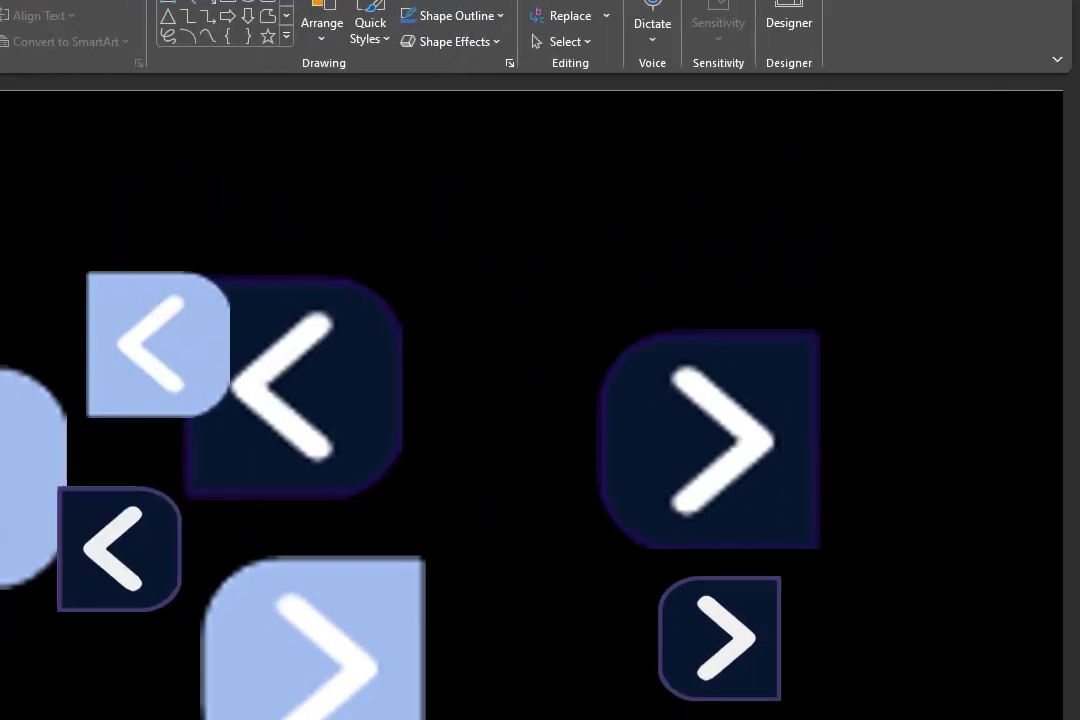
drag(706, 607, 428, 182)
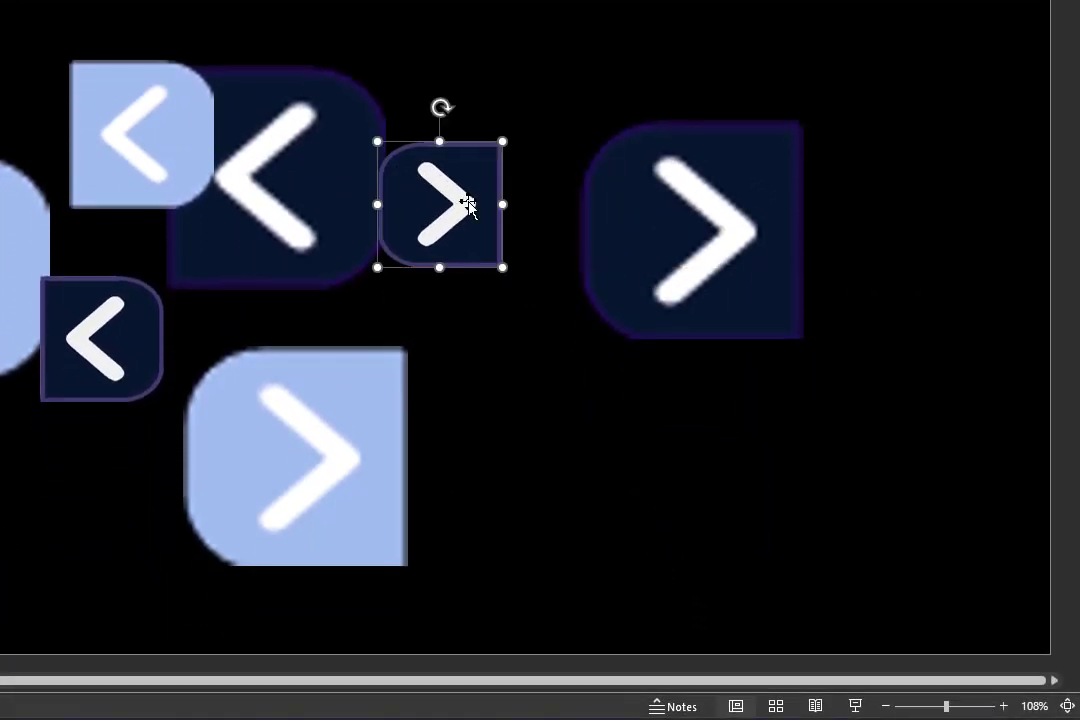
Save the small dark blue forward arrow as a Scalable Vector Graphics picture named ForwardArrow Dark Blue in Downloads.
right_click(469, 192)
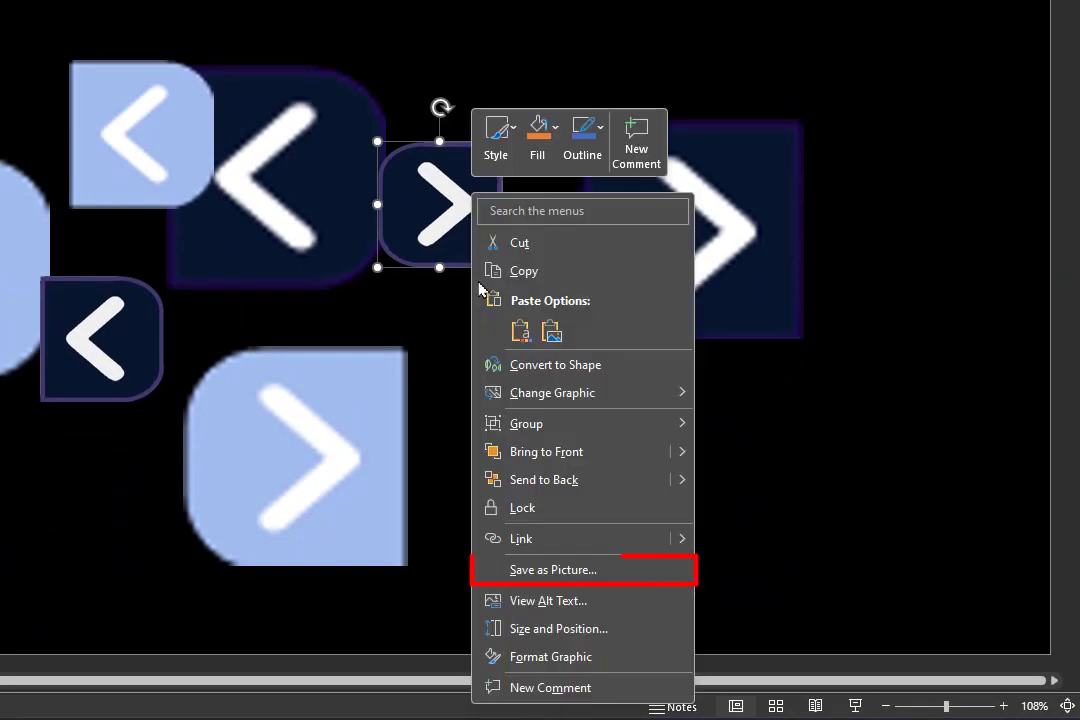
click(575, 572)
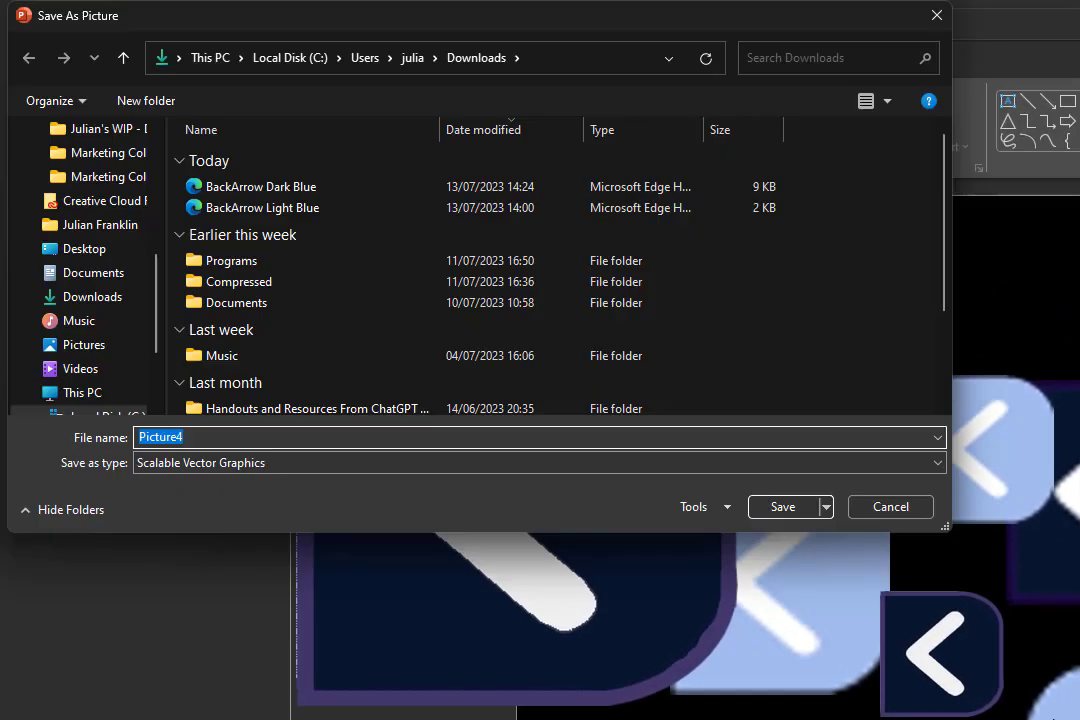
click(262, 187)
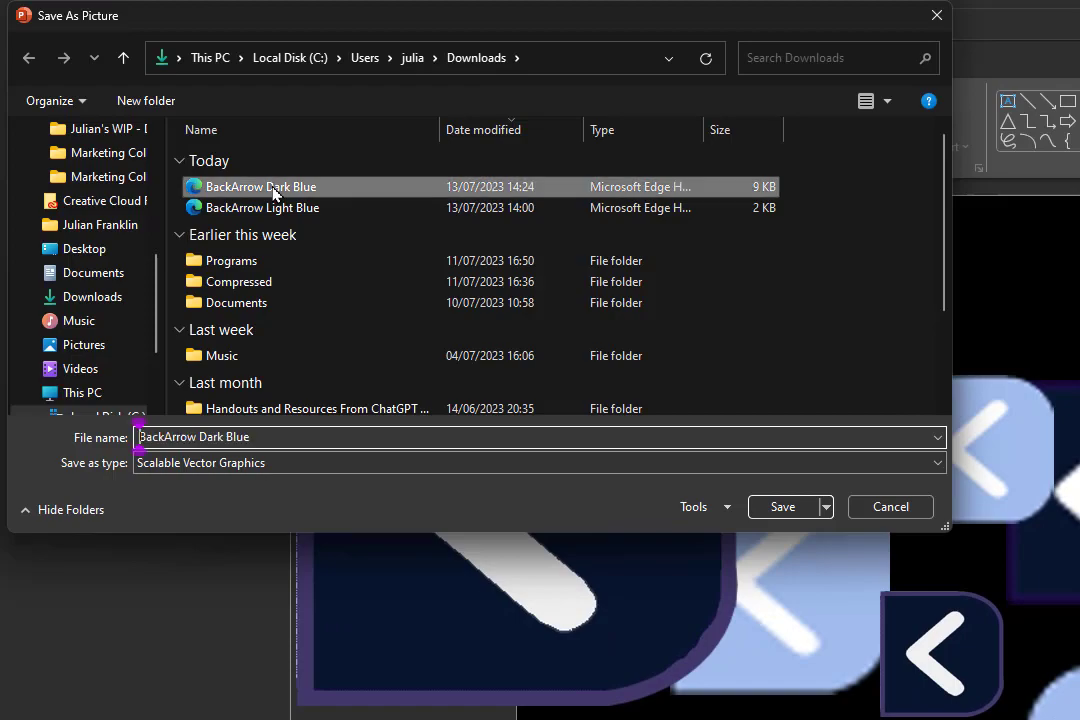
triple_click(167, 440)
drag(167, 440, 97, 446)
text(Forward)
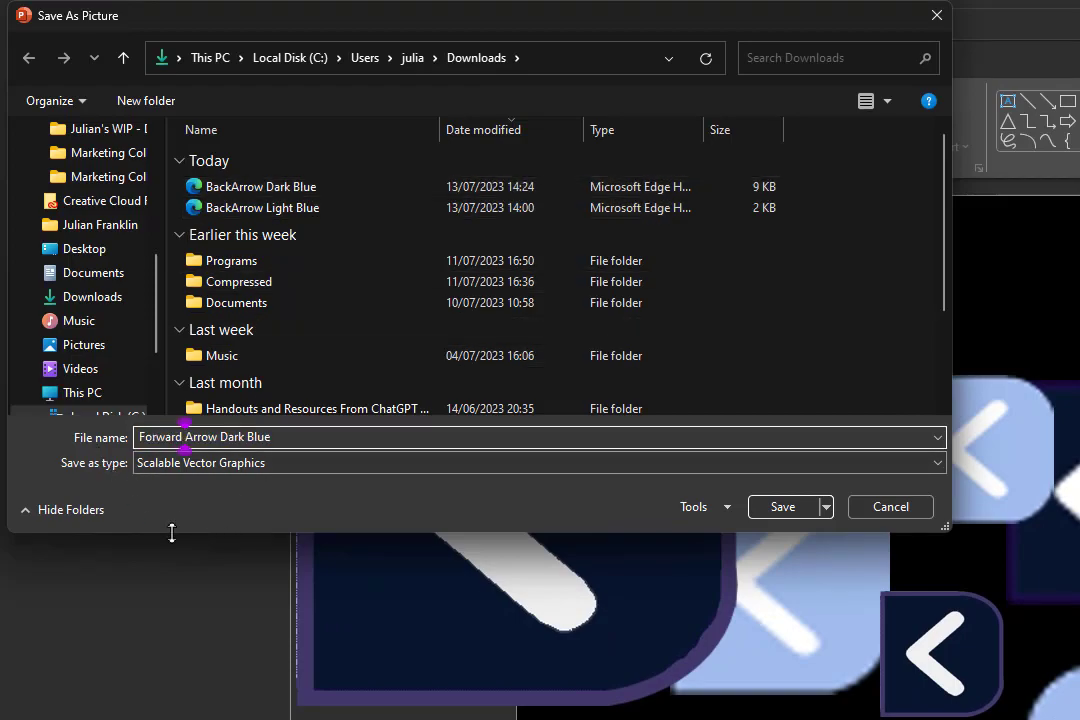
click(781, 510)
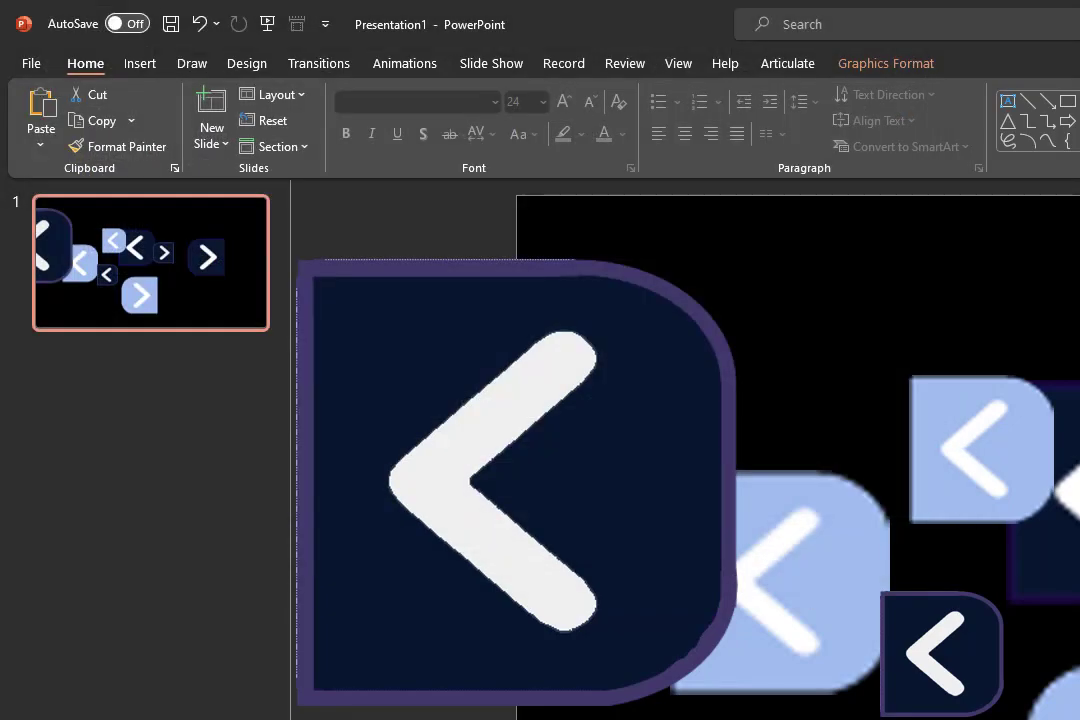
Insert the ForwardArrow Dark Blue picture from Downloads onto the slide.
click(885, 451)
click(139, 63)
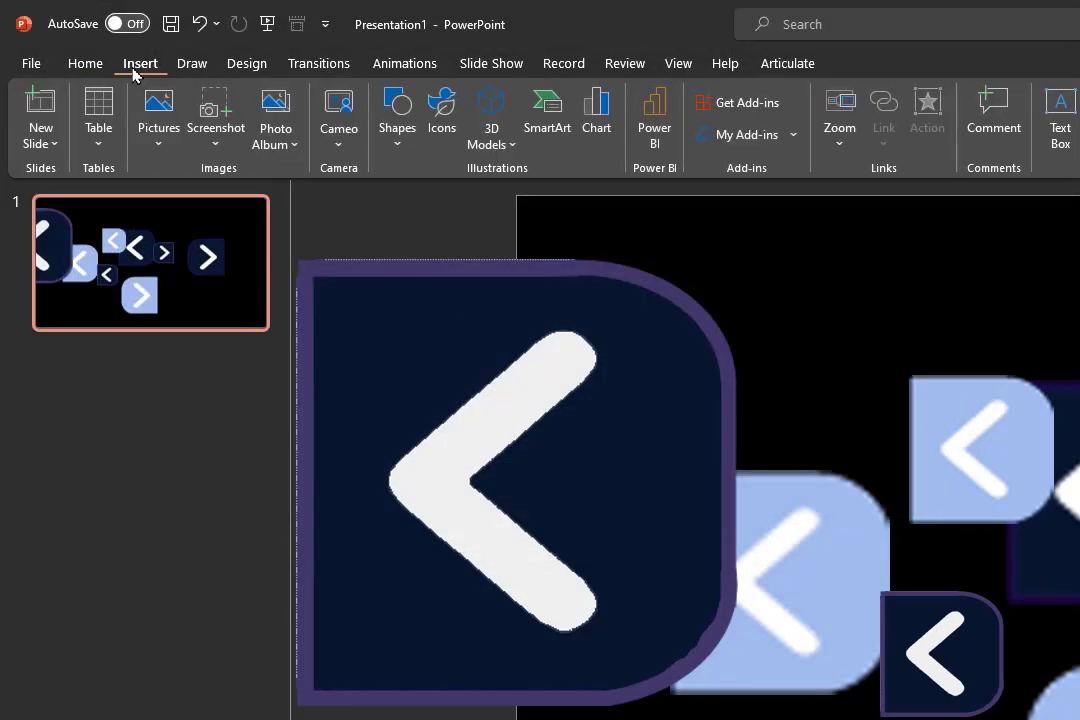
click(159, 143)
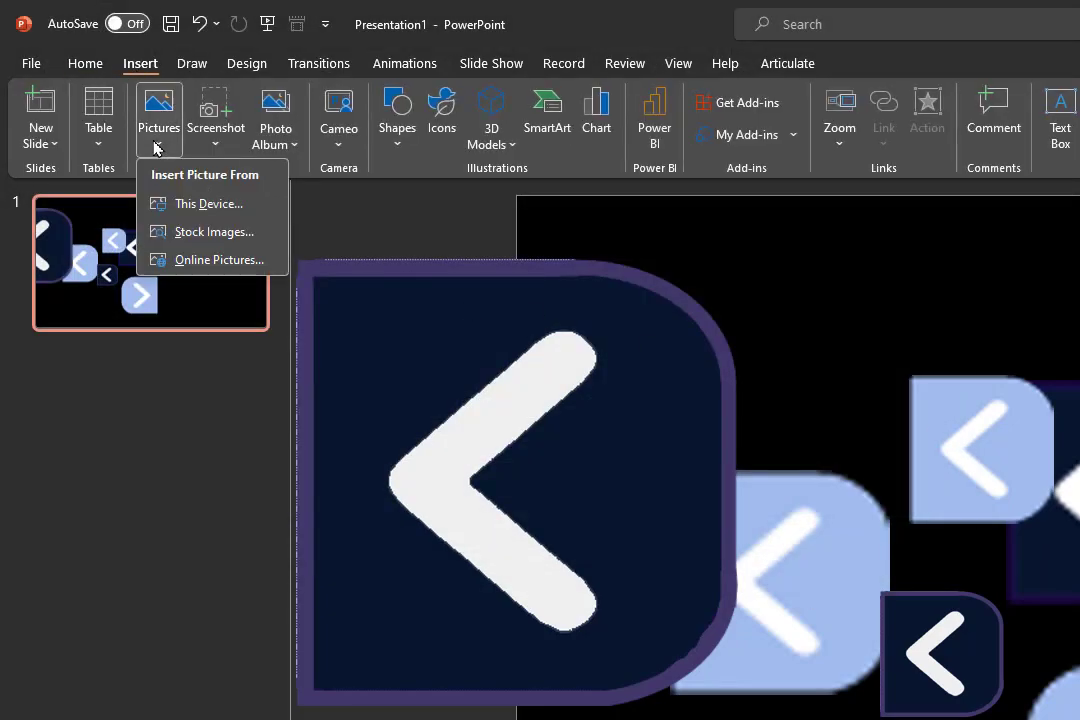
click(212, 208)
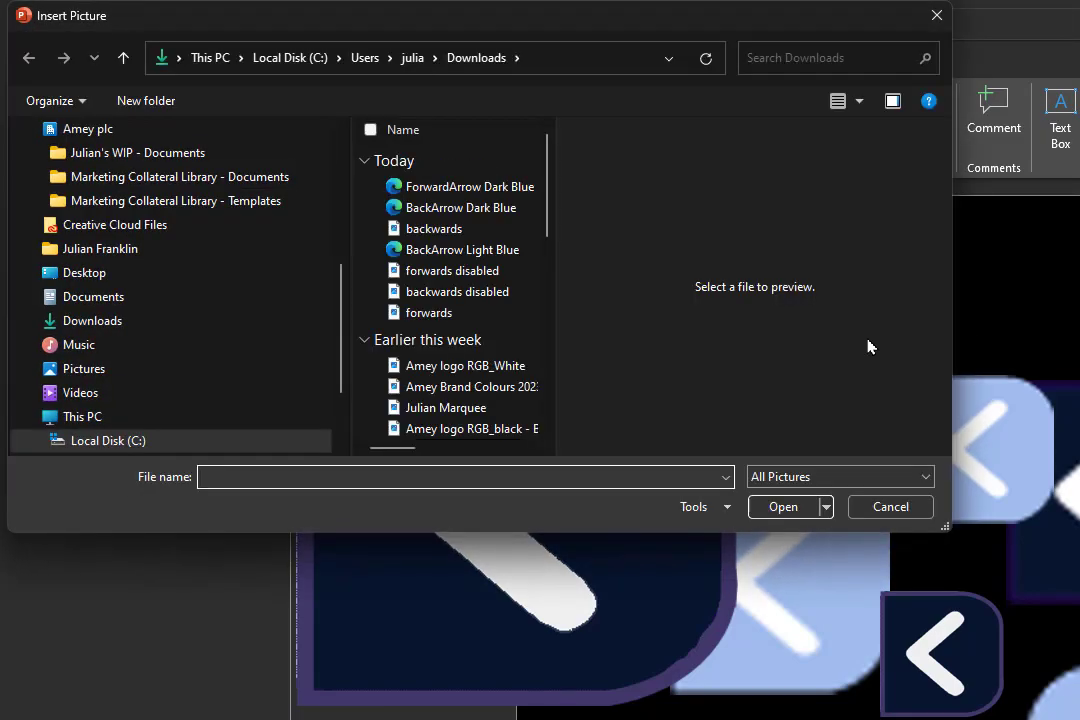
click(470, 187)
click(786, 507)
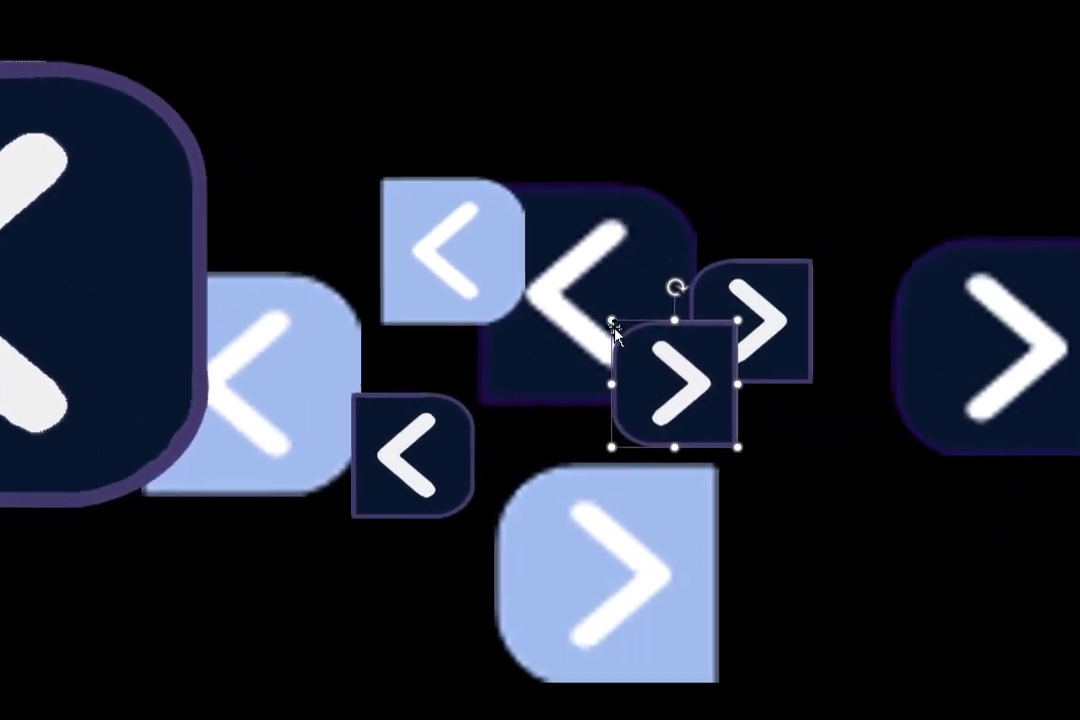
Enlarge the inserted forward arrow to about 10.95 cm wide and line it up beside the large dark blue back arrow.
drag(580, 309, 181, 47)
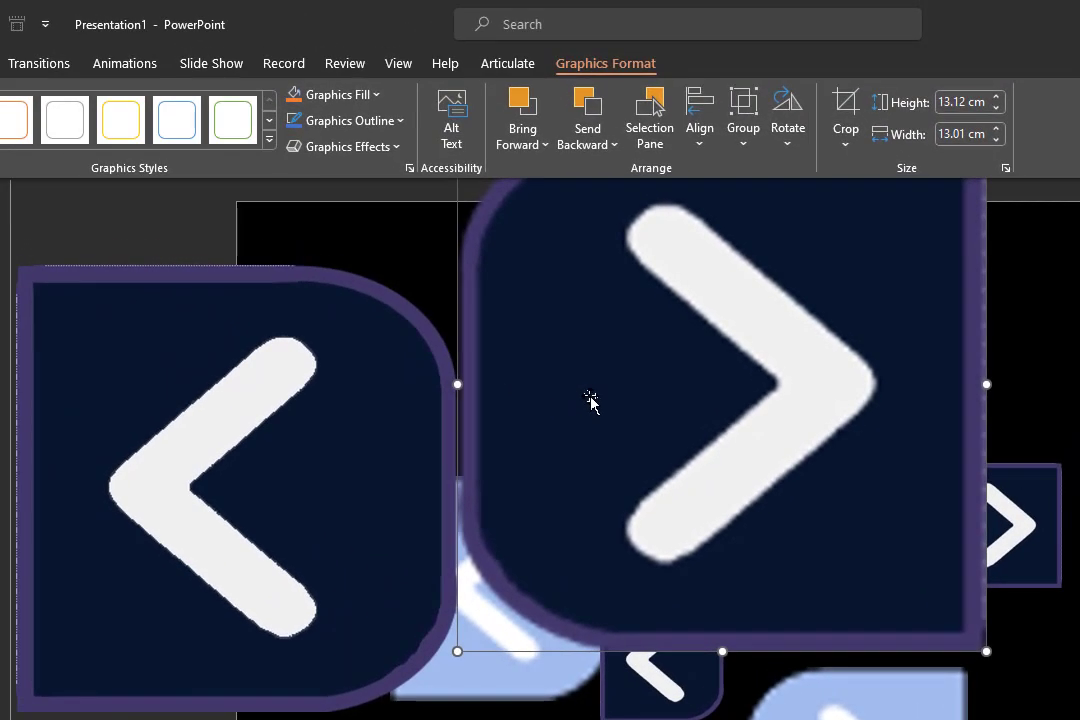
drag(591, 400, 591, 504)
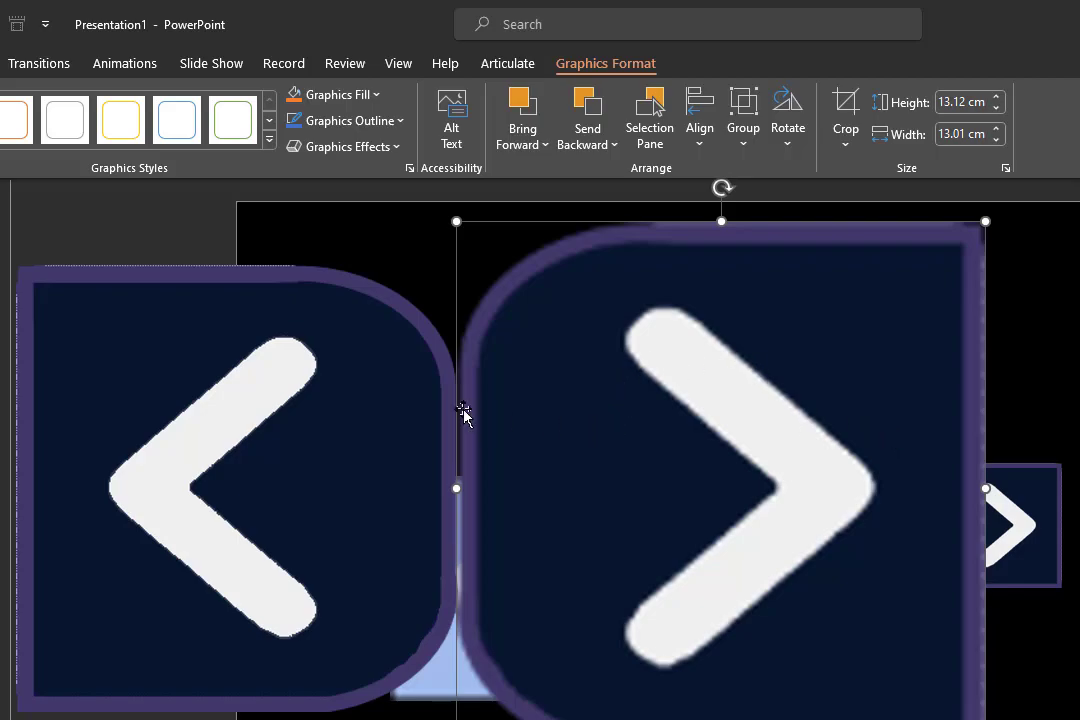
drag(987, 221, 945, 253)
drag(634, 362, 465, 357)
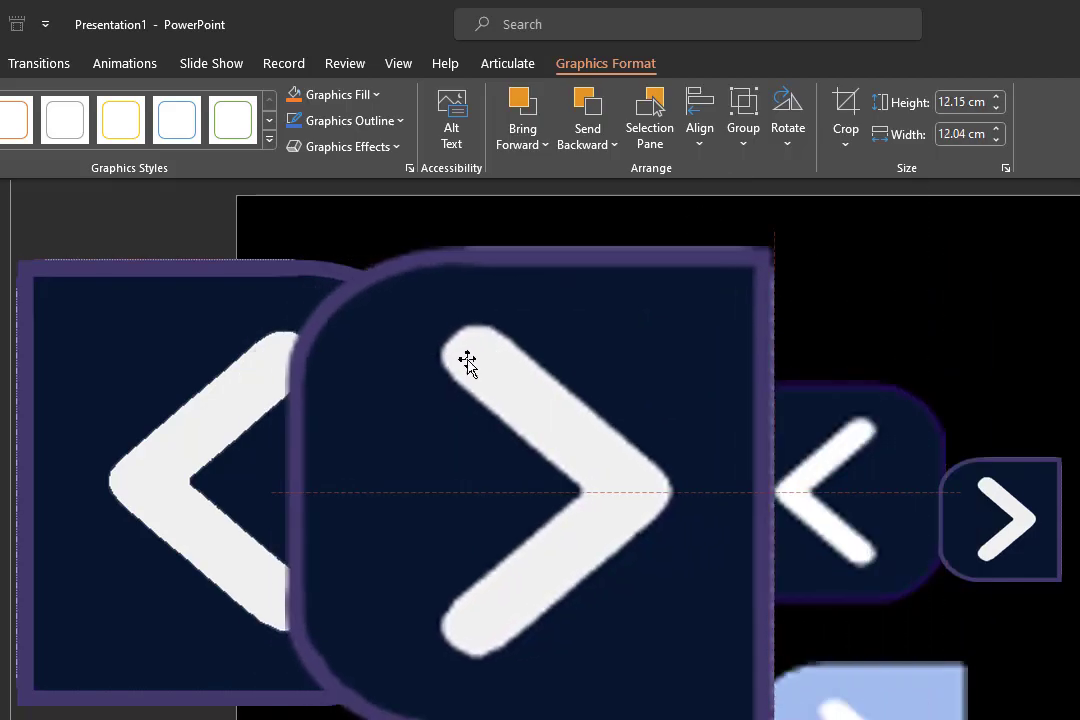
drag(774, 245, 759, 260)
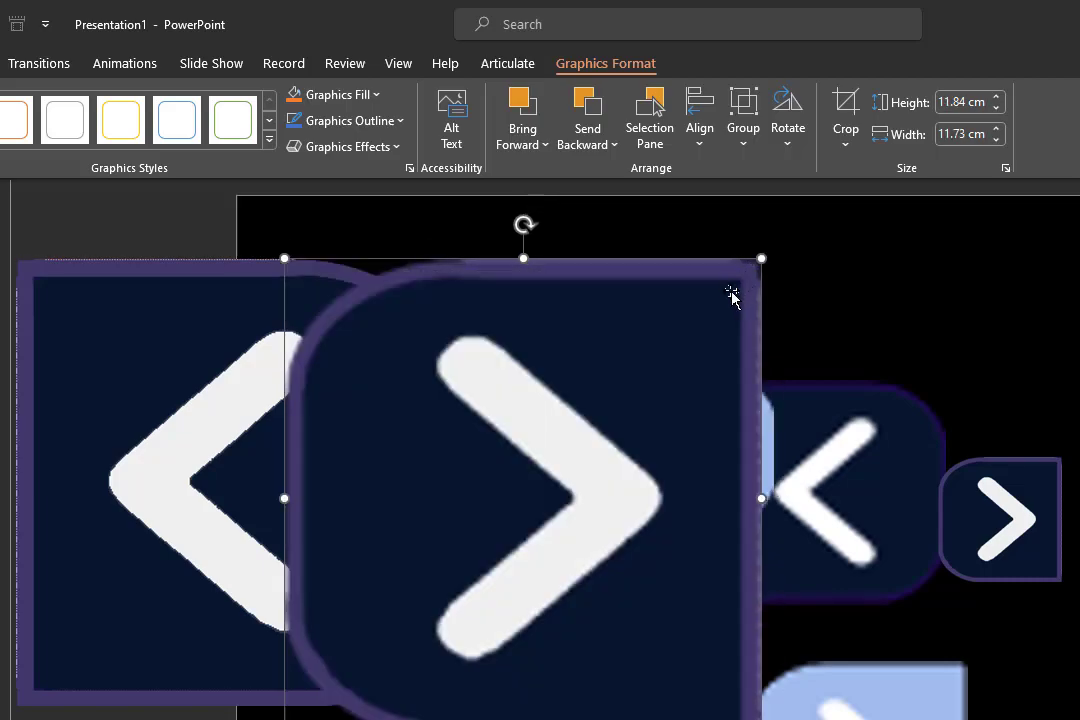
drag(760, 719, 698, 706)
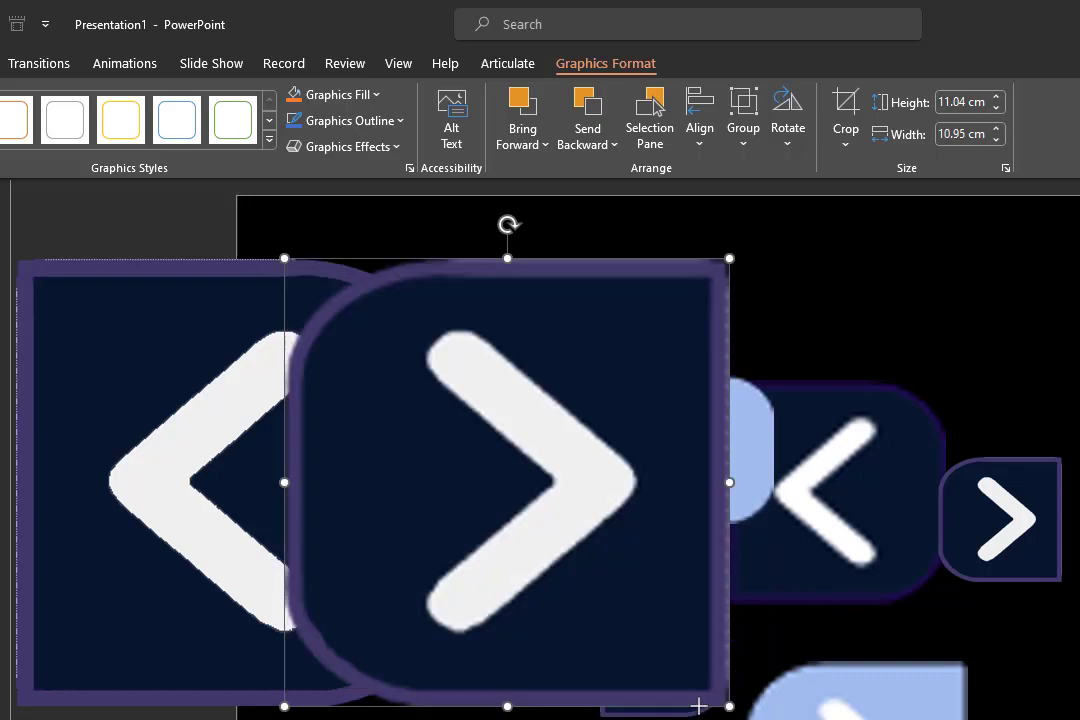
drag(503, 386, 877, 541)
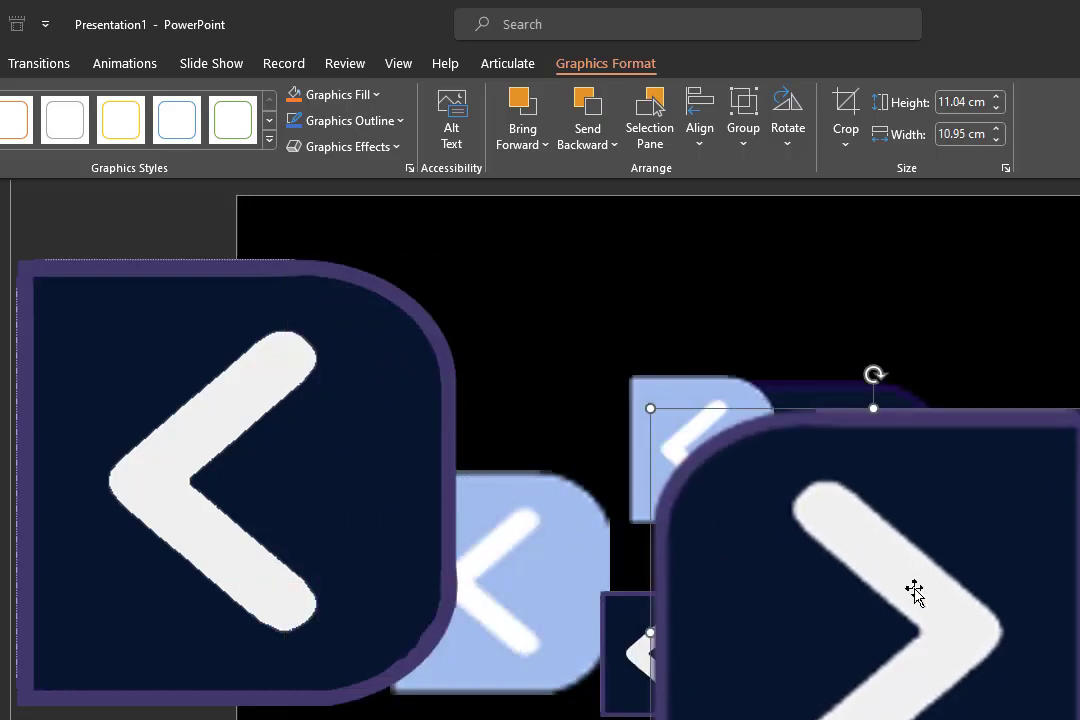
drag(1019, 625, 897, 475)
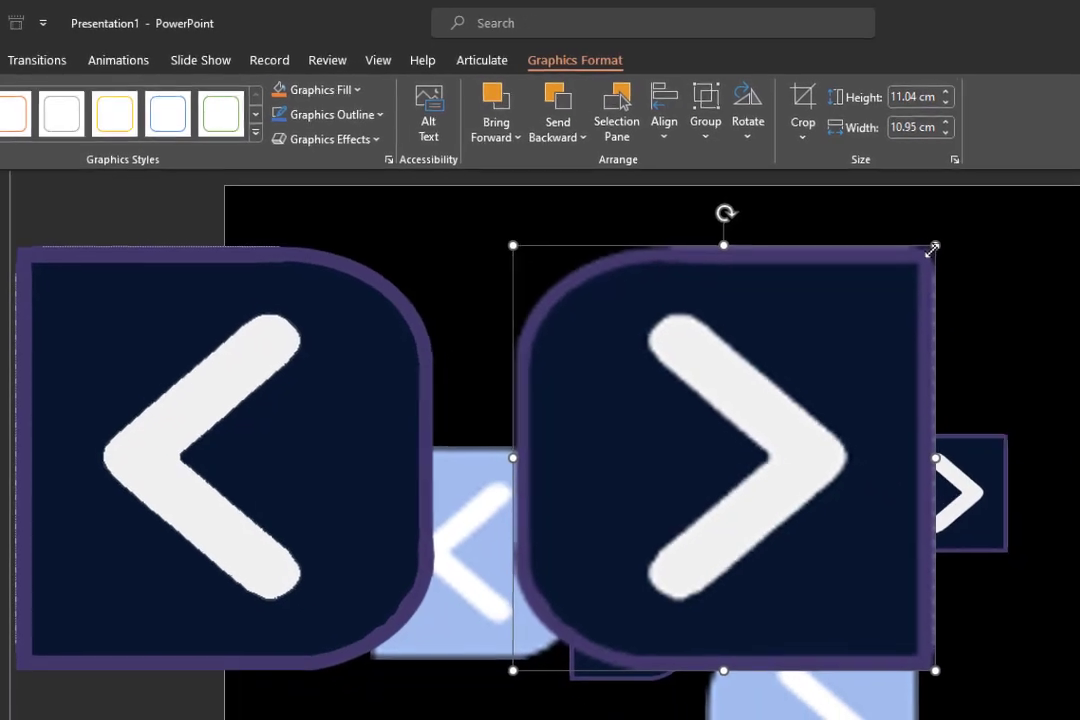
Shrink the inserted forward arrow to about 2.44 cm wide and pair it with the small dark blue back arrow scaled to match.
drag(980, 257, 642, 607)
drag(497, 537, 924, 565)
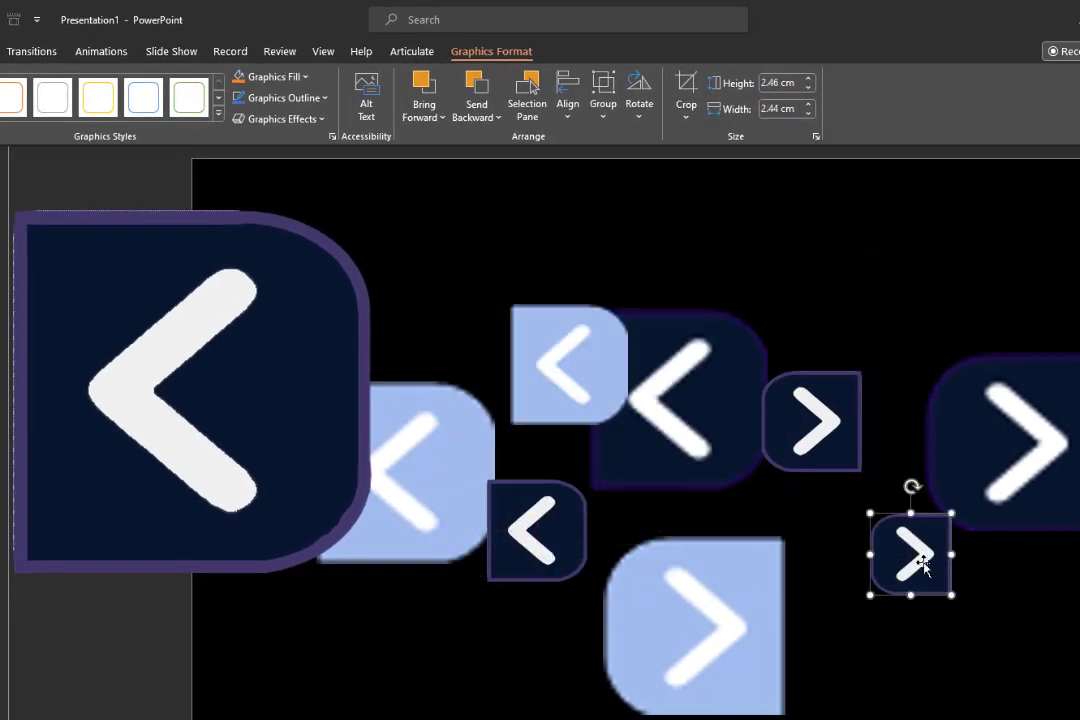
drag(557, 533, 843, 605)
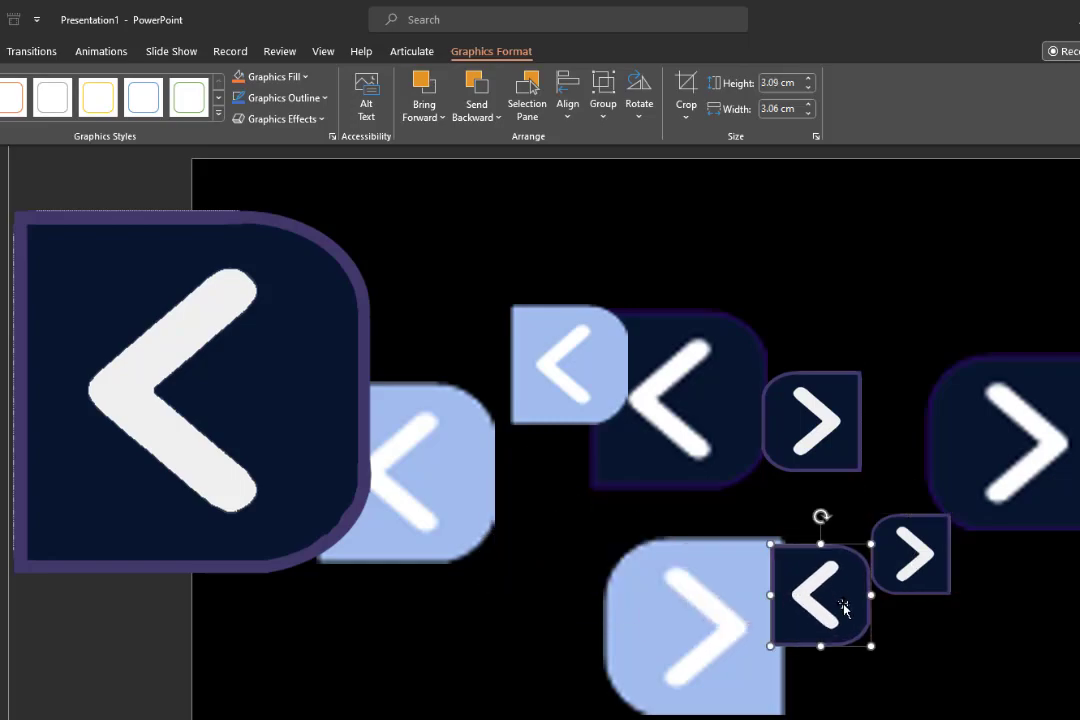
drag(870, 645, 833, 563)
click(906, 631)
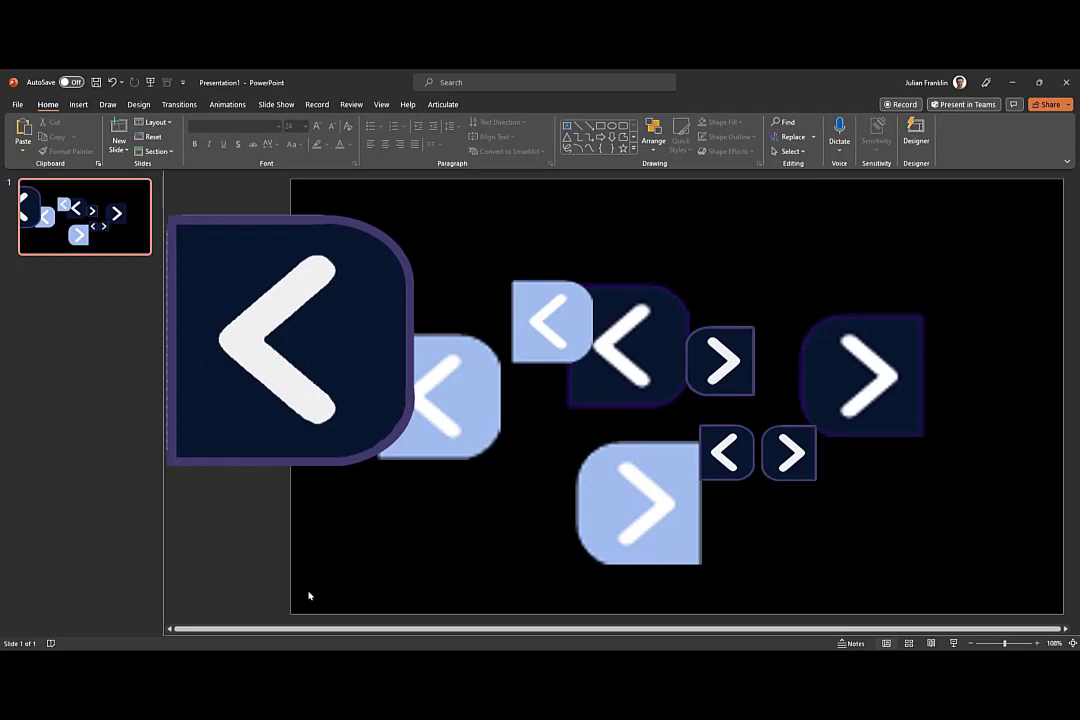
Switch to the backwards image in Snagit Editor.
mouse_move(441, 658)
click(446, 604)
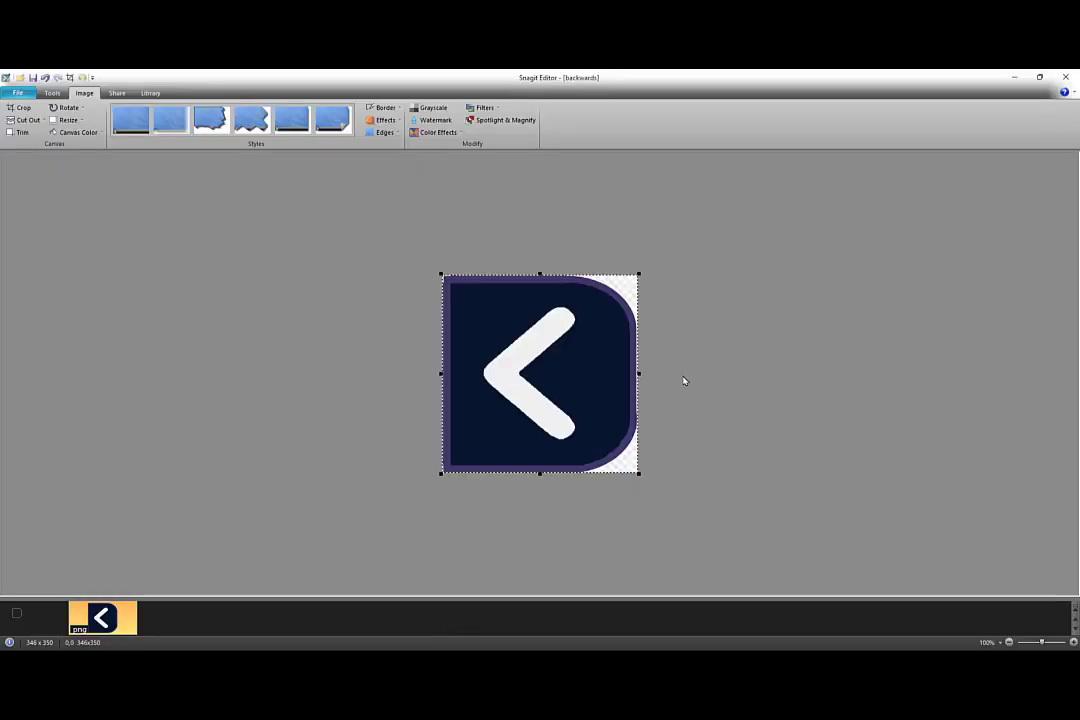